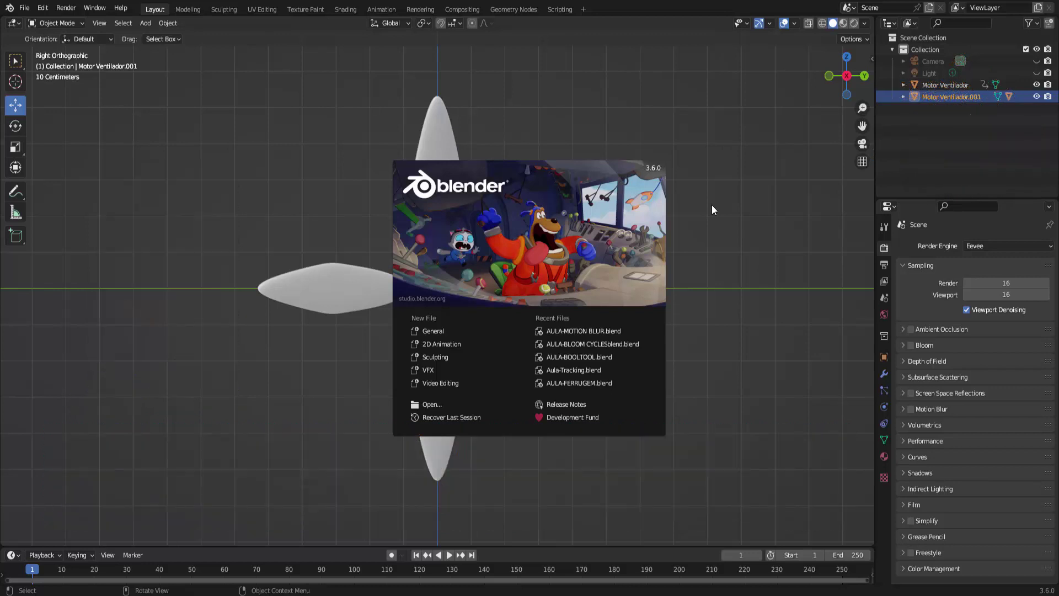
Close the splash screen, then preview an X-axis rotation of the propeller and cancel it.
click(712, 205)
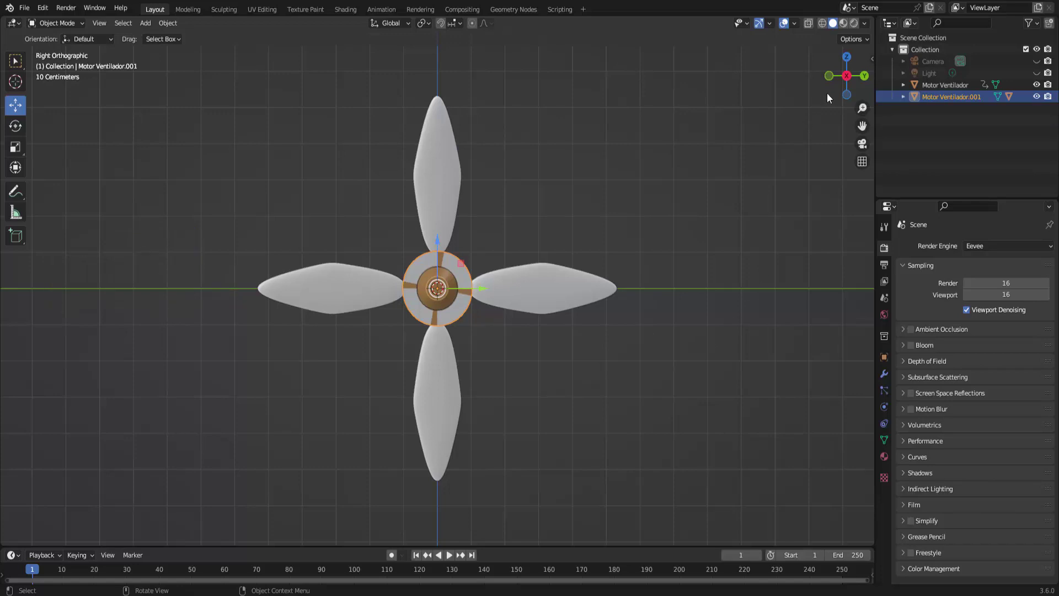
key(r)
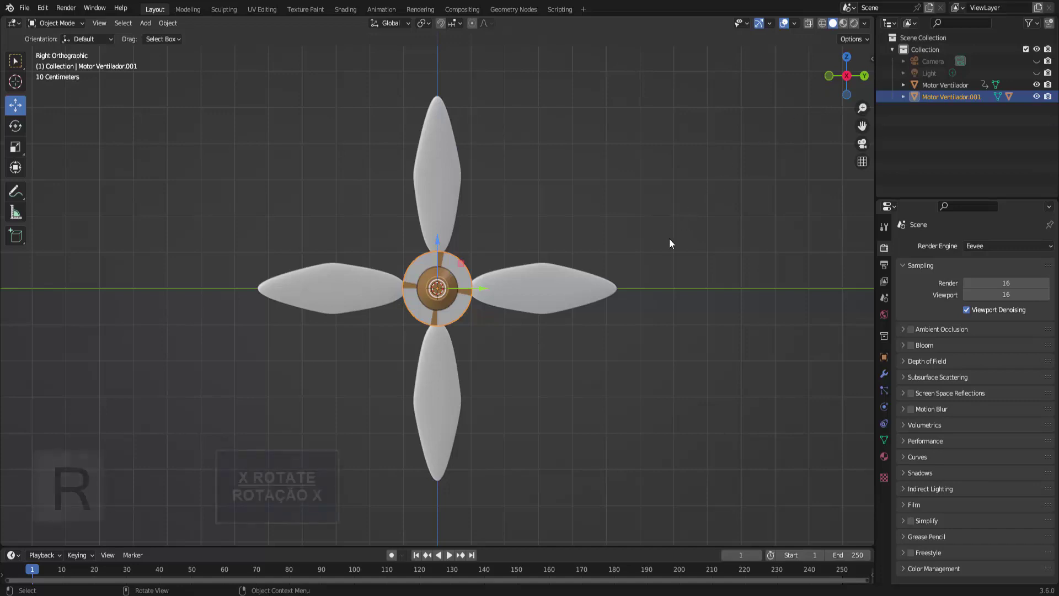
key(x)
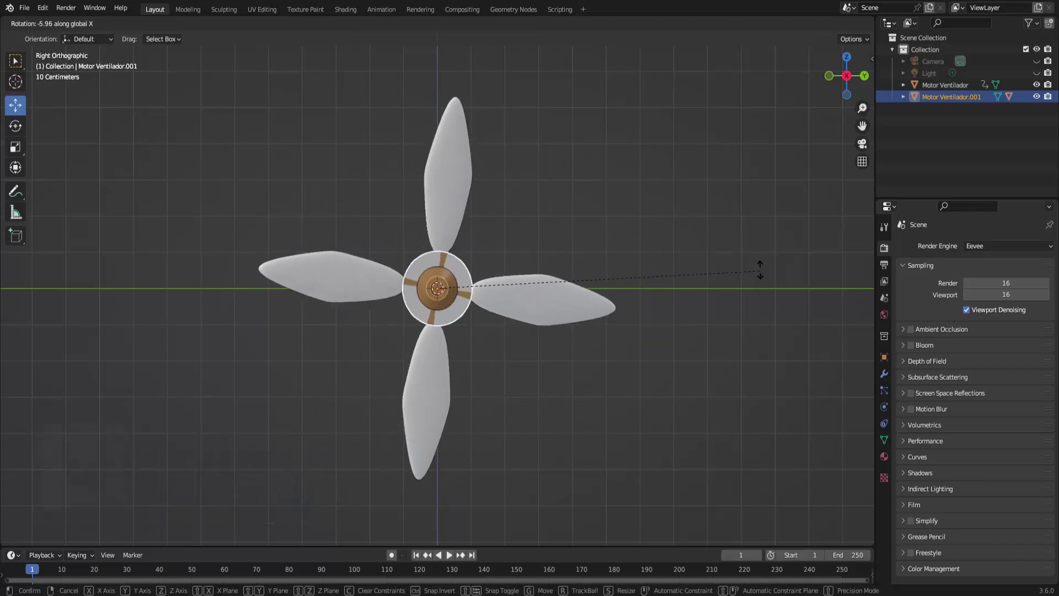
key(Escape)
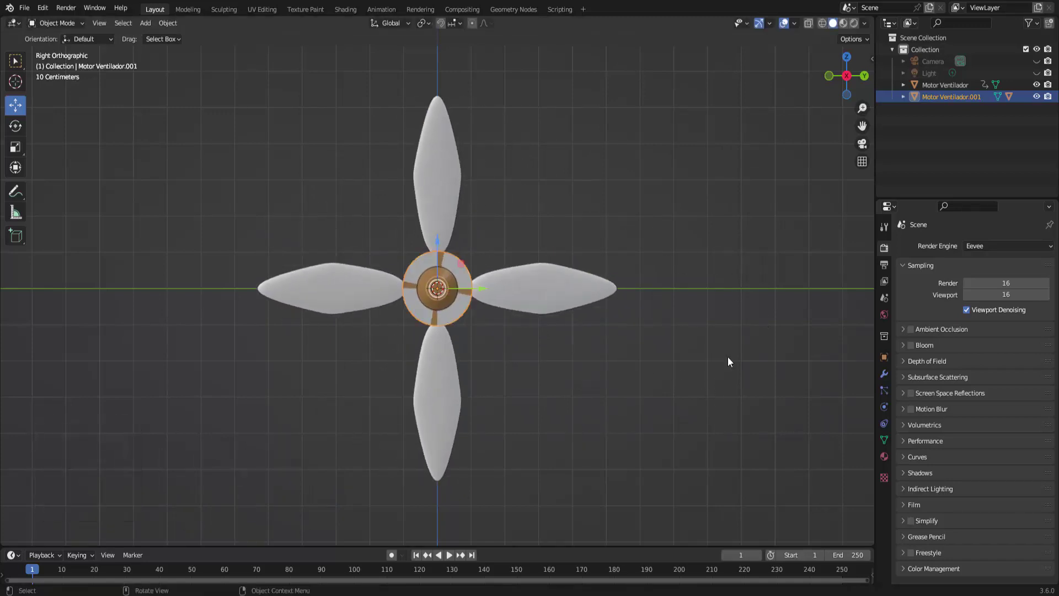
Make the timeline taller and keyframe the propeller's upright rotation at frame 1.
drag(584, 545, 577, 484)
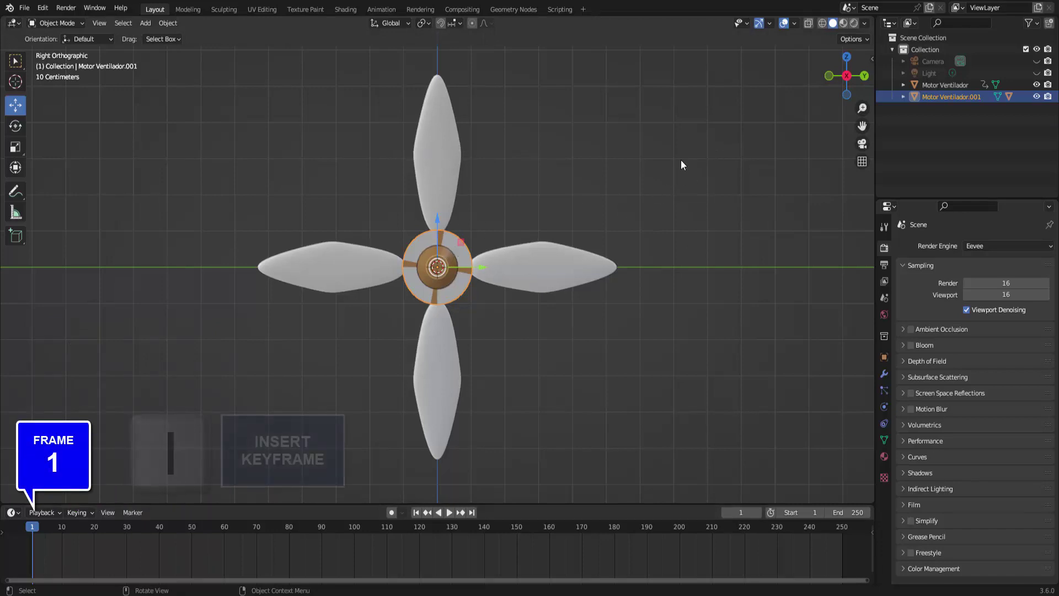
key(i)
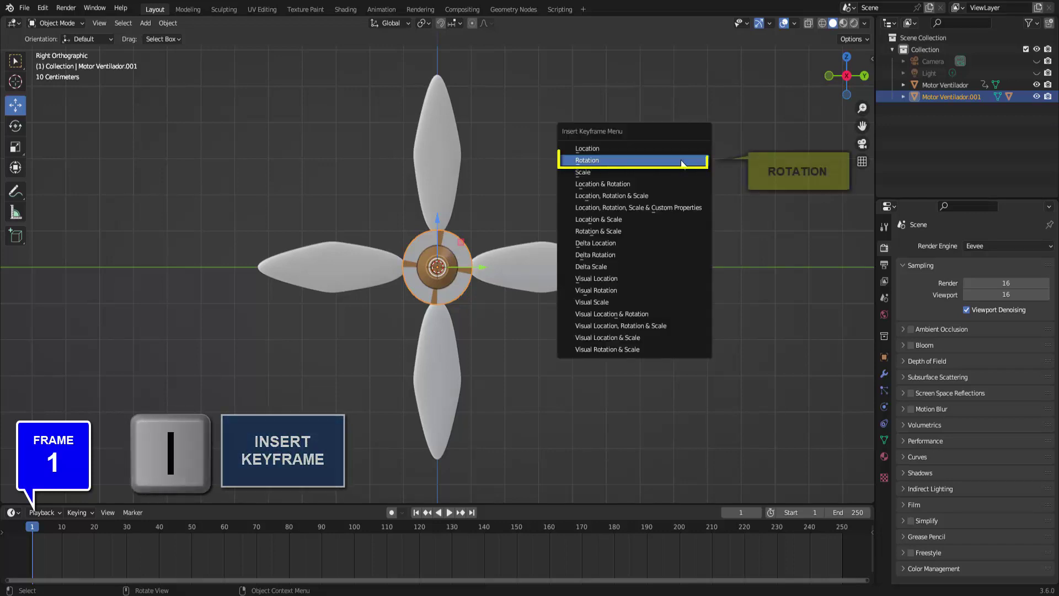
click(681, 159)
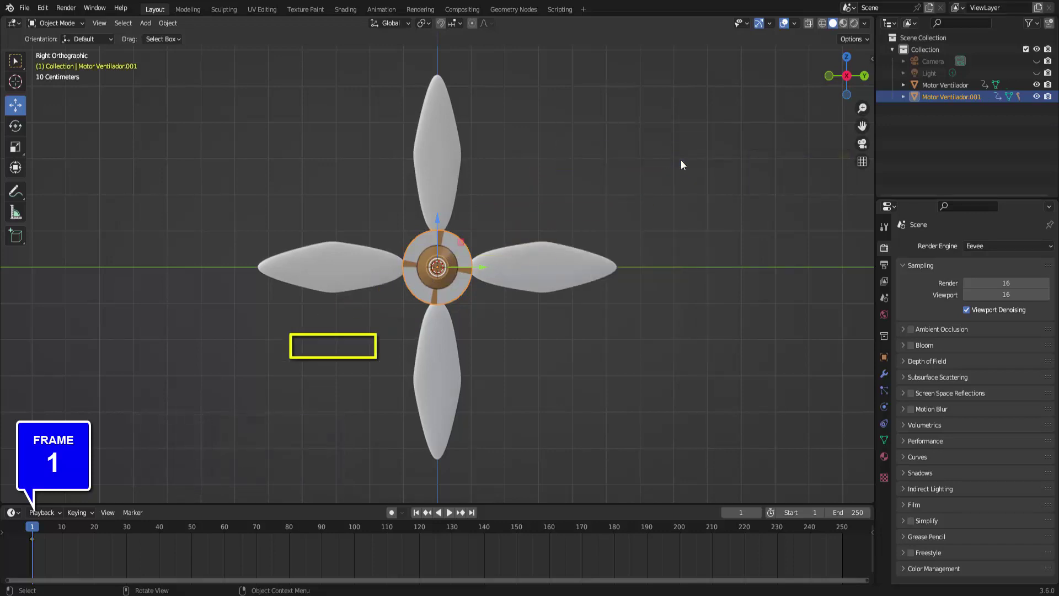
At frame 5, set the propeller's Rotation X to 360° and keyframe it.
click(45, 528)
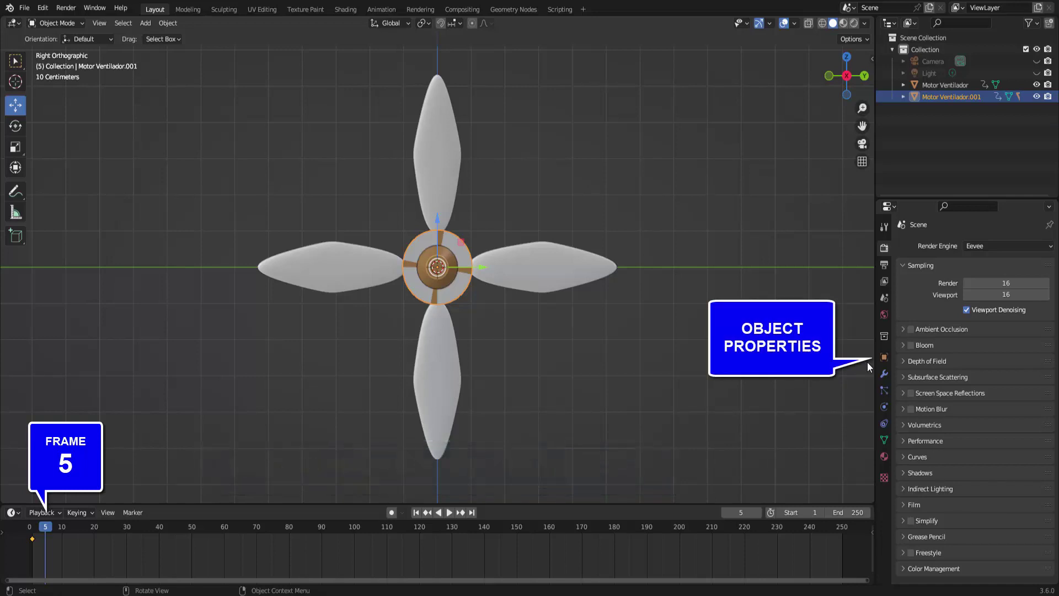
click(883, 357)
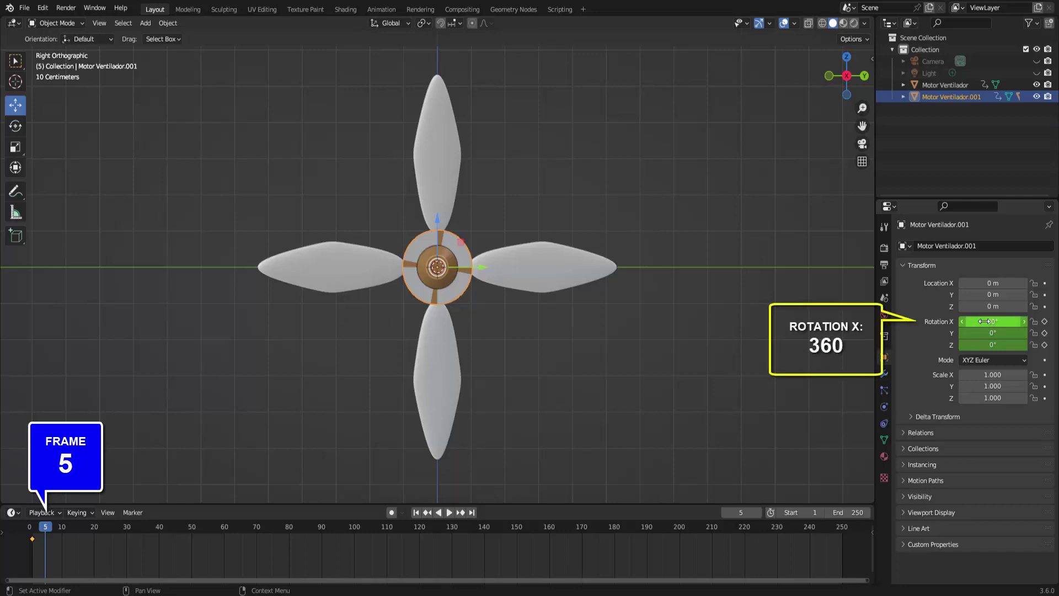
click(983, 321)
text(36)
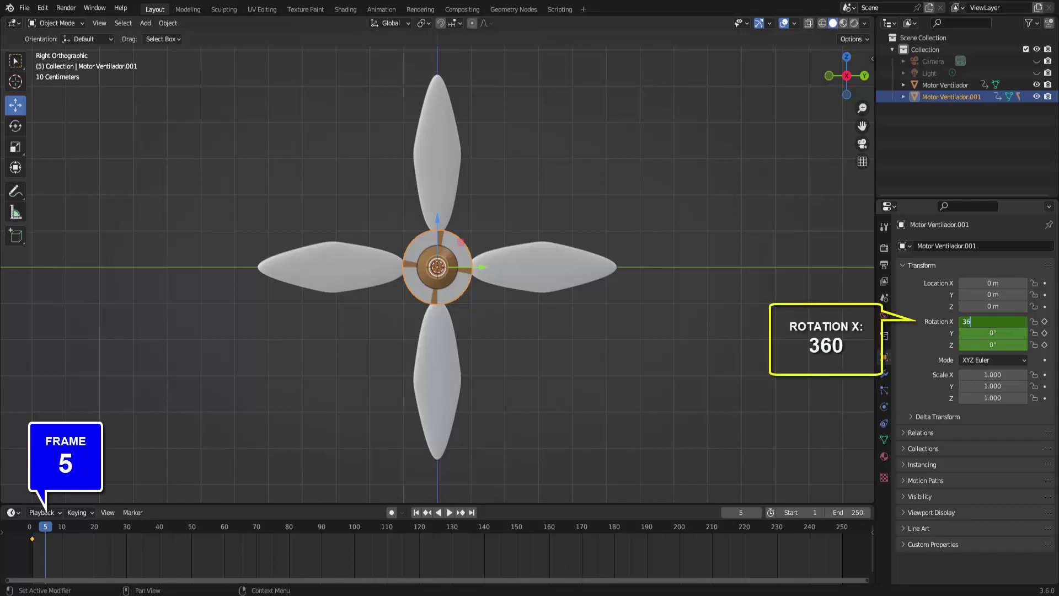
key(Return)
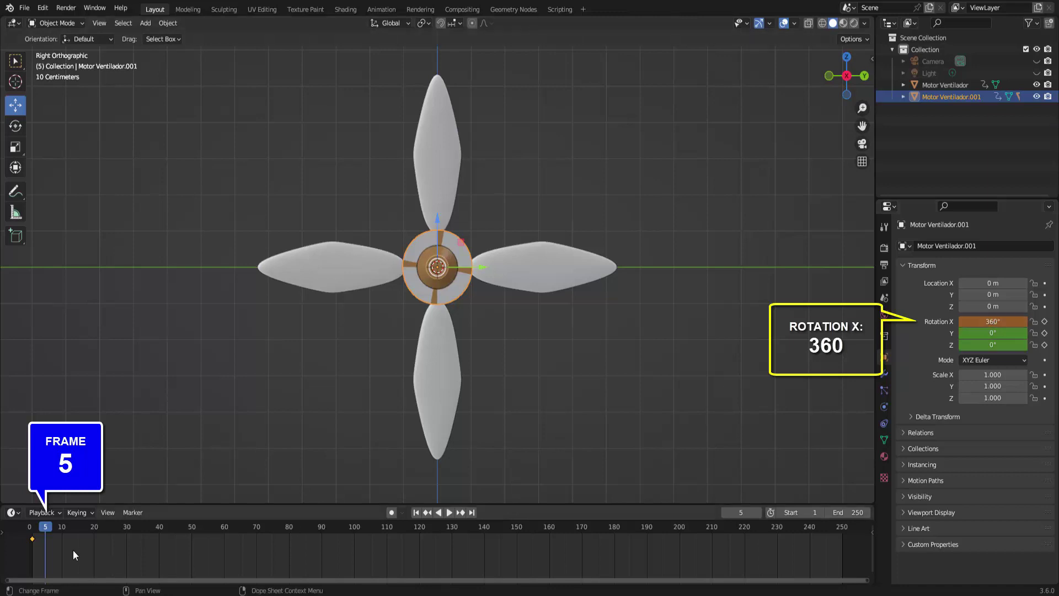
click(1045, 322)
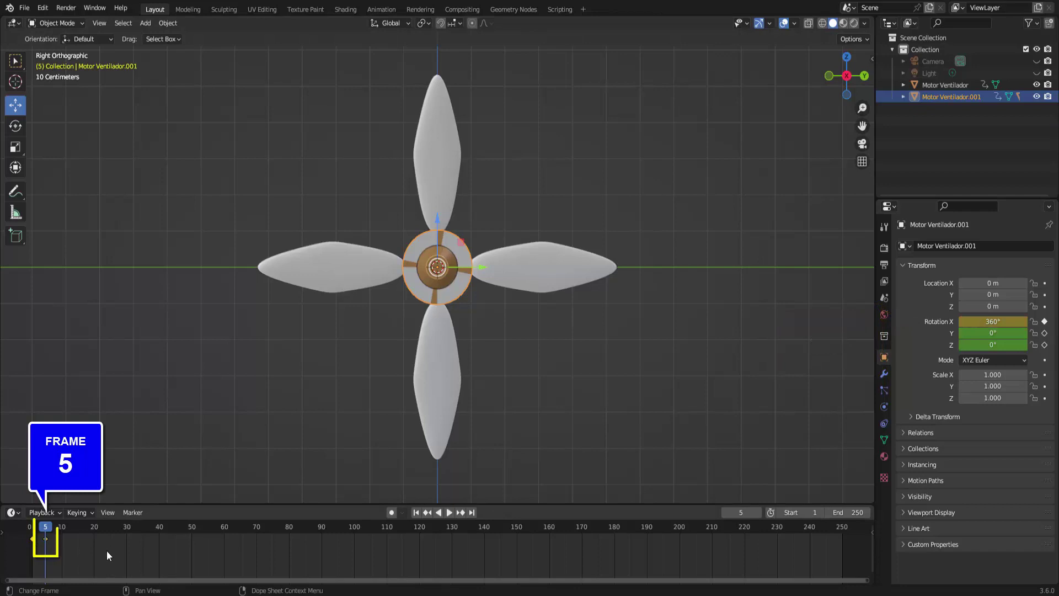
click(418, 513)
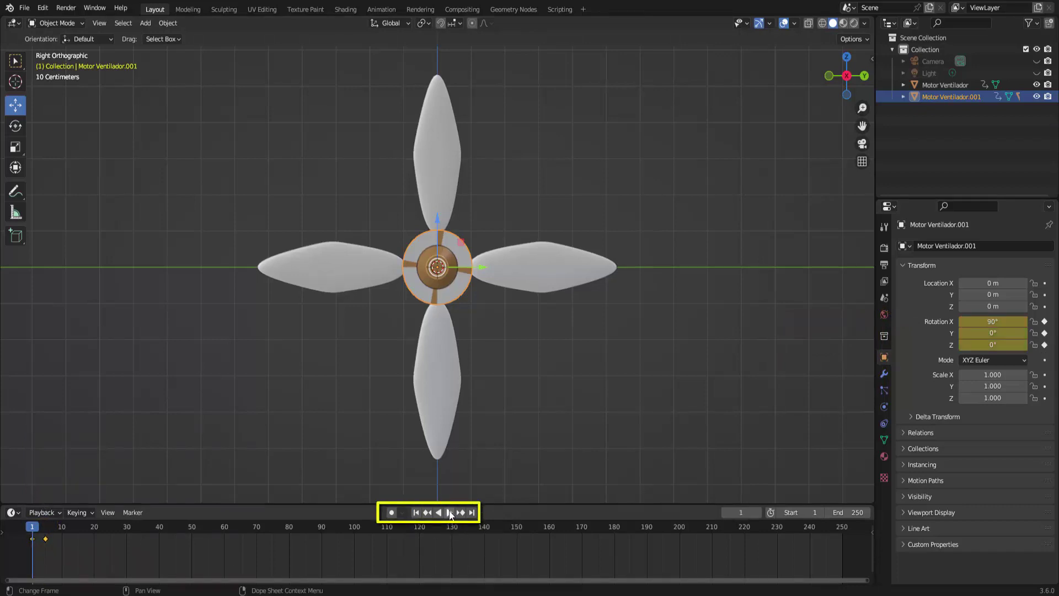
click(450, 513)
click(450, 514)
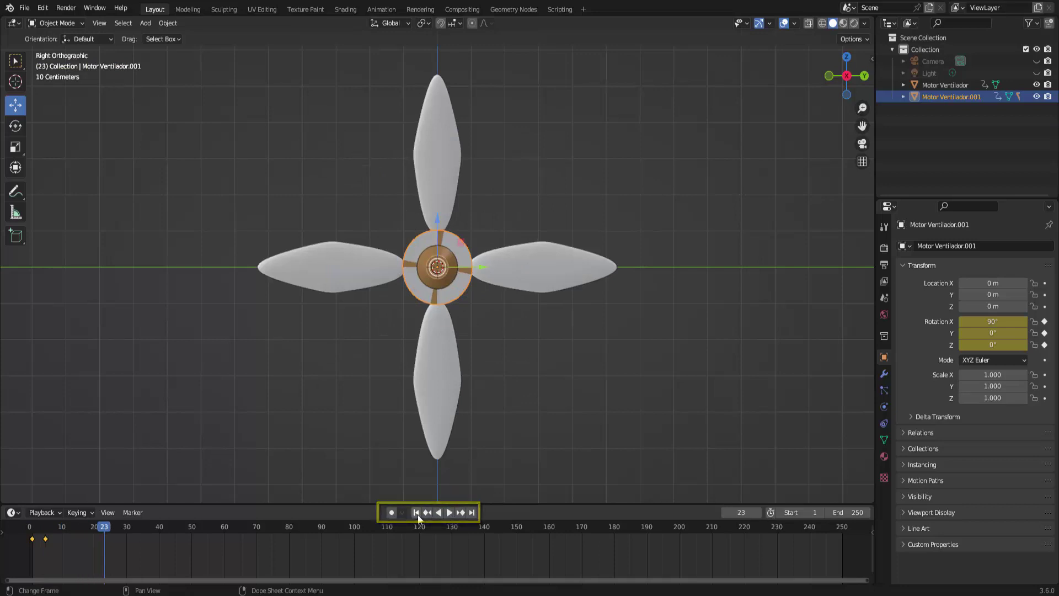
click(417, 514)
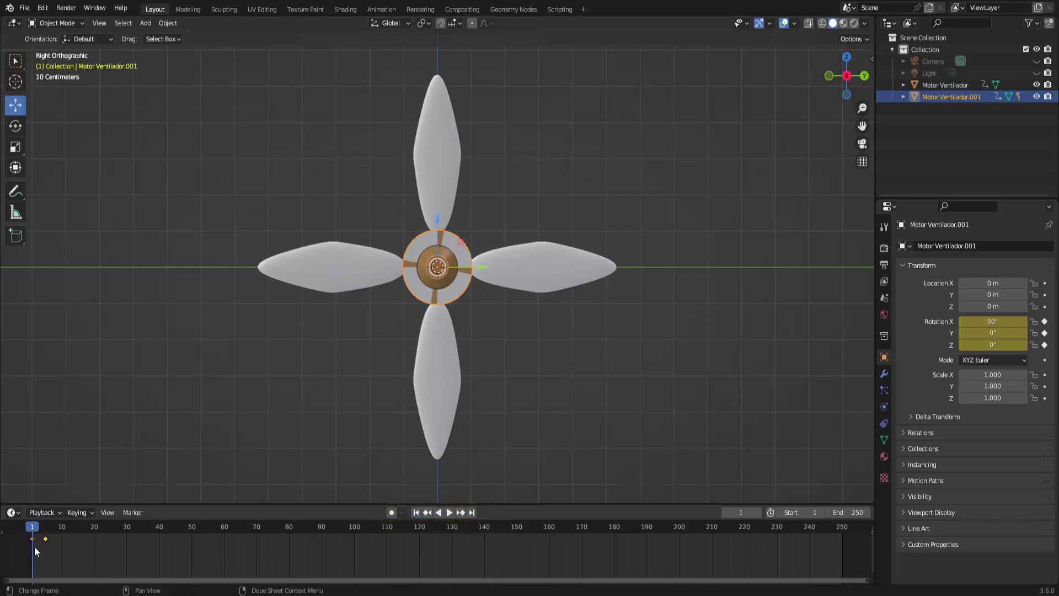
key(space)
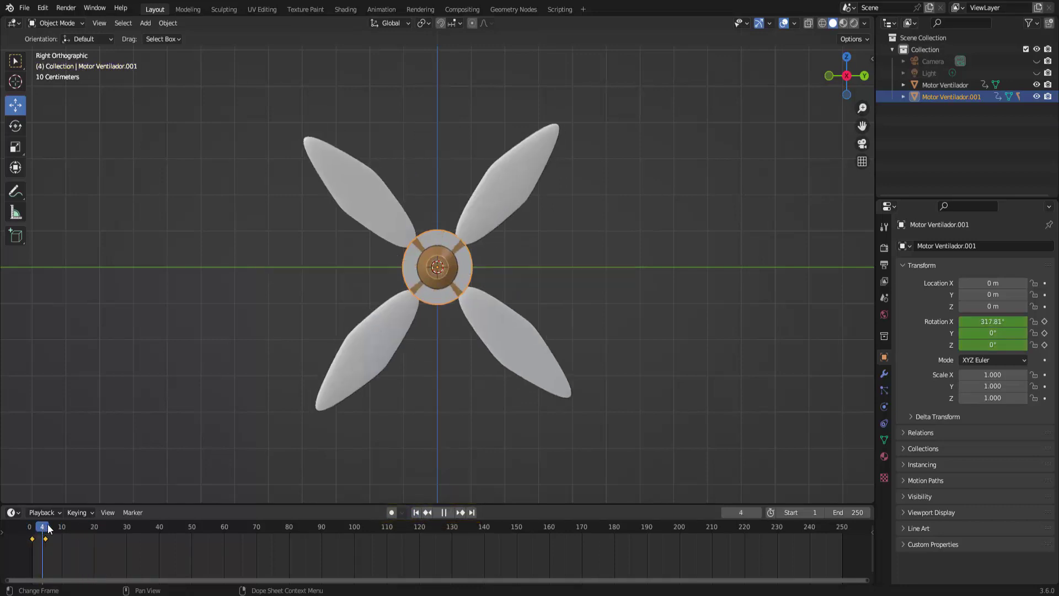
key(space)
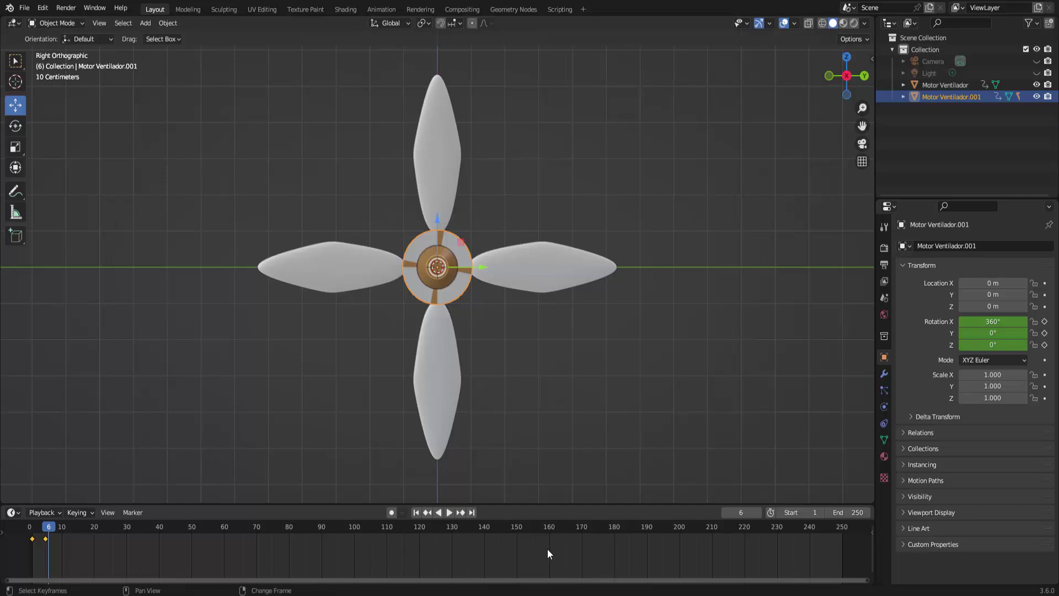
Apply Make Cyclic extrapolation to the rotation, preview playback, and return to the first frame.
key(shift+e)
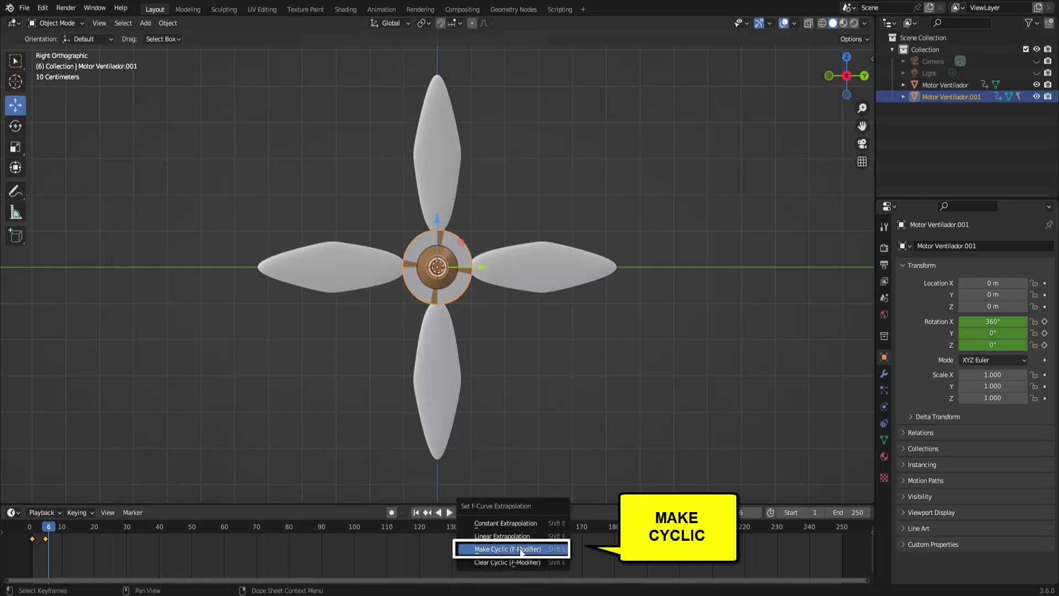
click(522, 549)
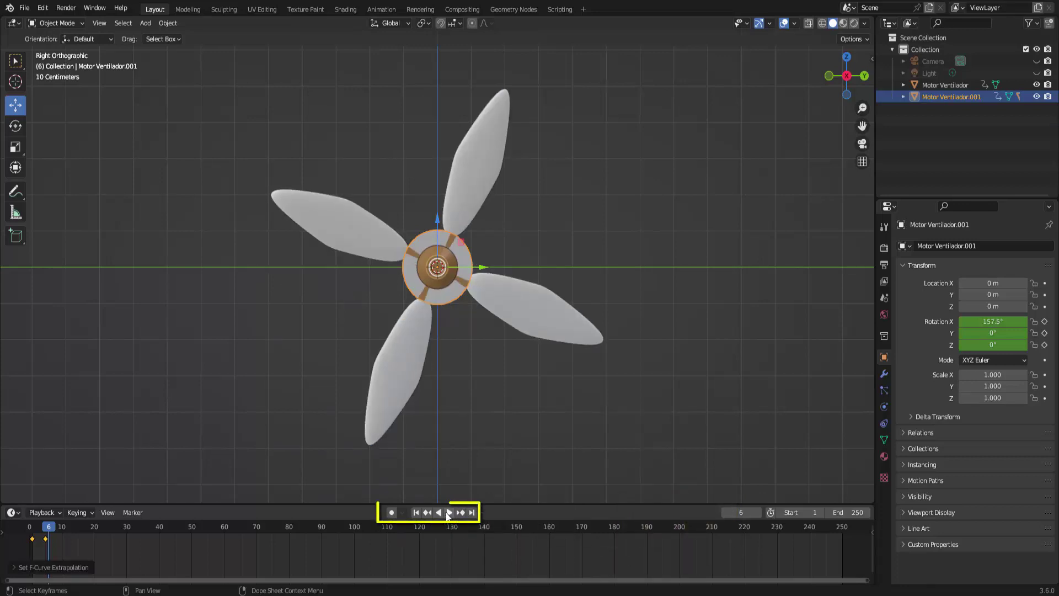
click(449, 513)
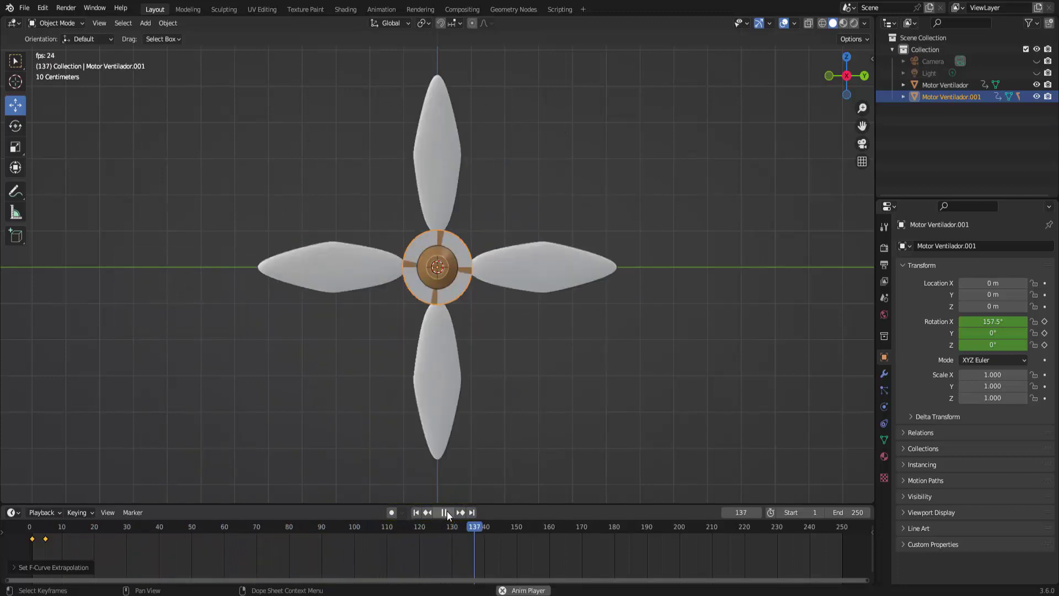
click(445, 513)
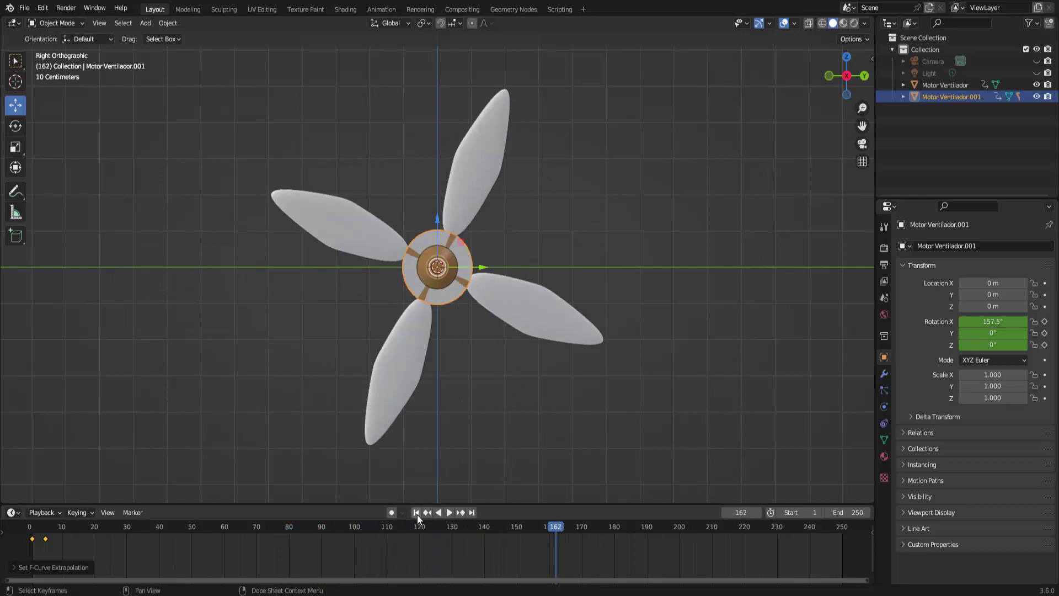
click(416, 513)
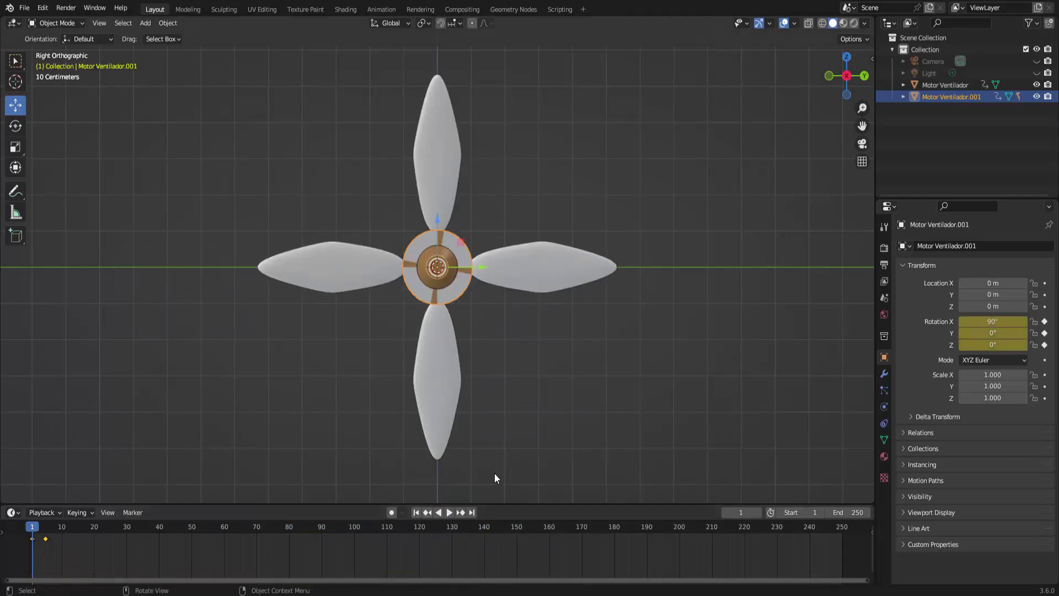
Shrink the timeline and align the active camera to the current front view of the propeller.
drag(507, 503, 502, 545)
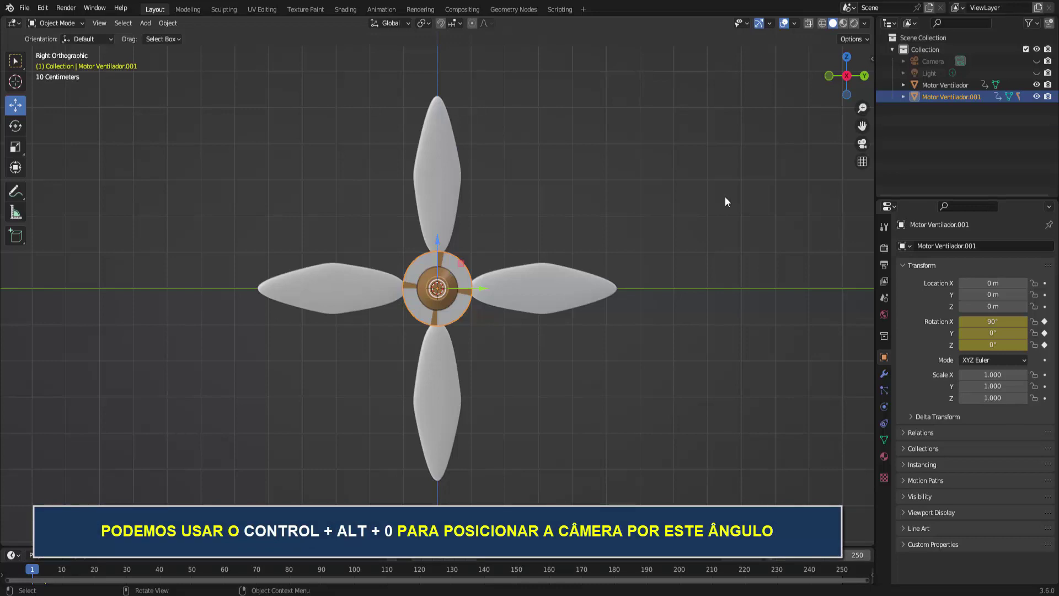
click(101, 24)
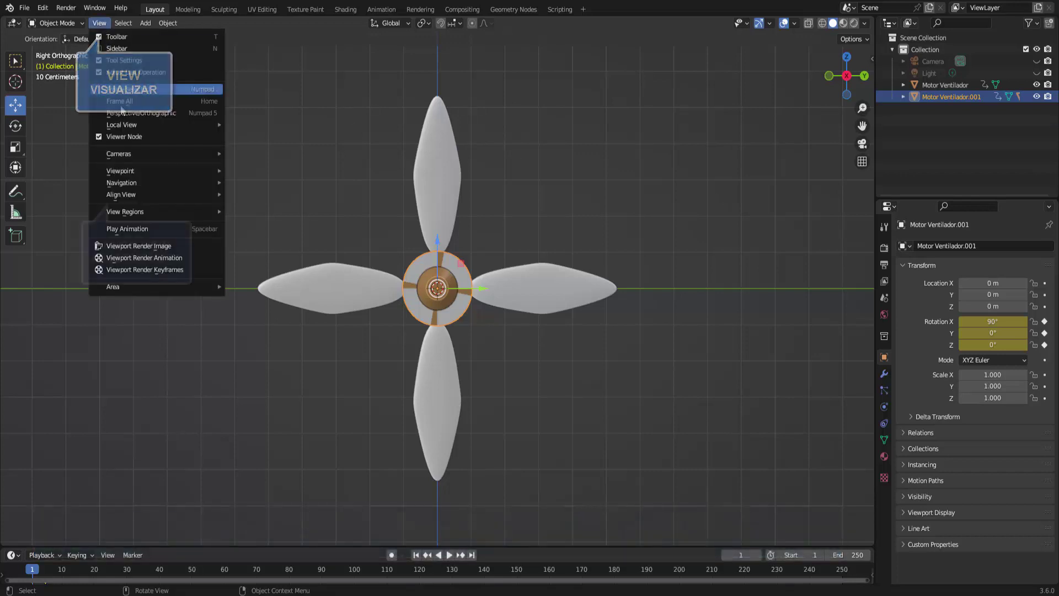
mouse_move(121, 194)
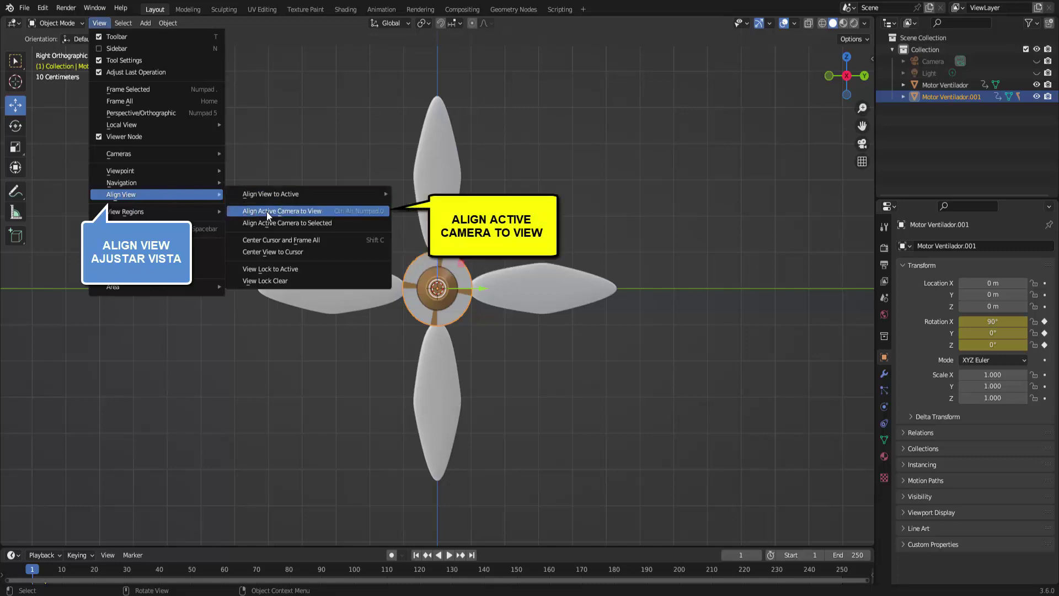
click(291, 211)
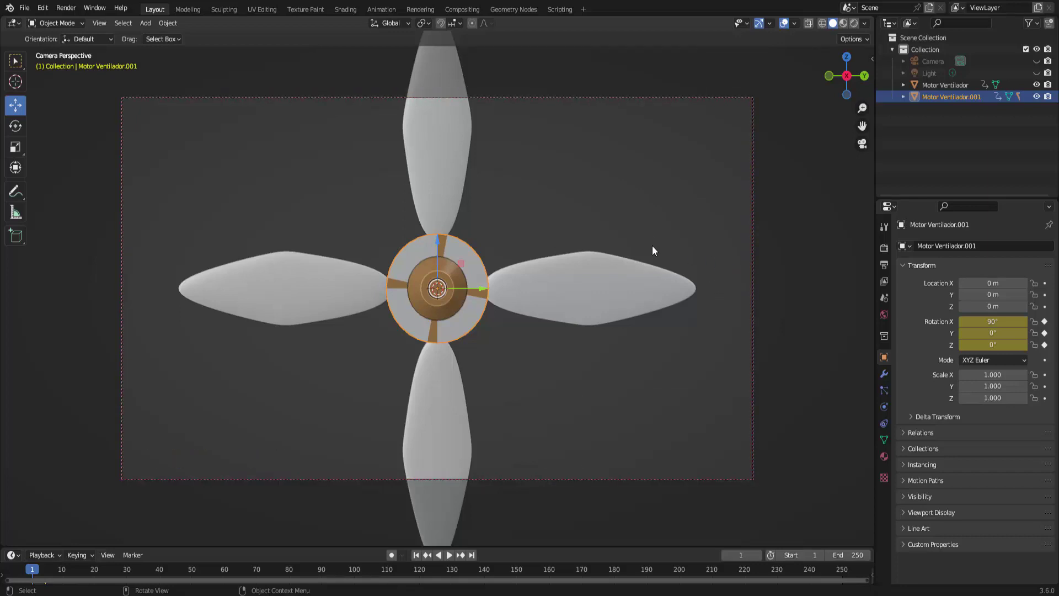
scroll(649, 238, down, 2)
scroll(648, 238, down, 1)
scroll(650, 238, down, 1)
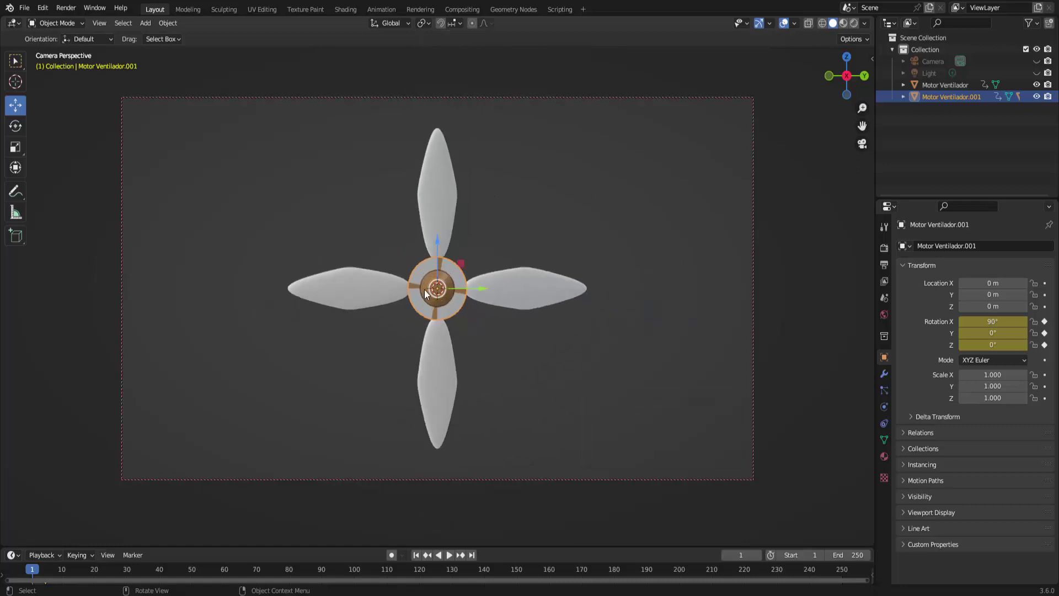
Switch the viewport to Material Preview and play the spin, pausing at frame 163.
click(843, 24)
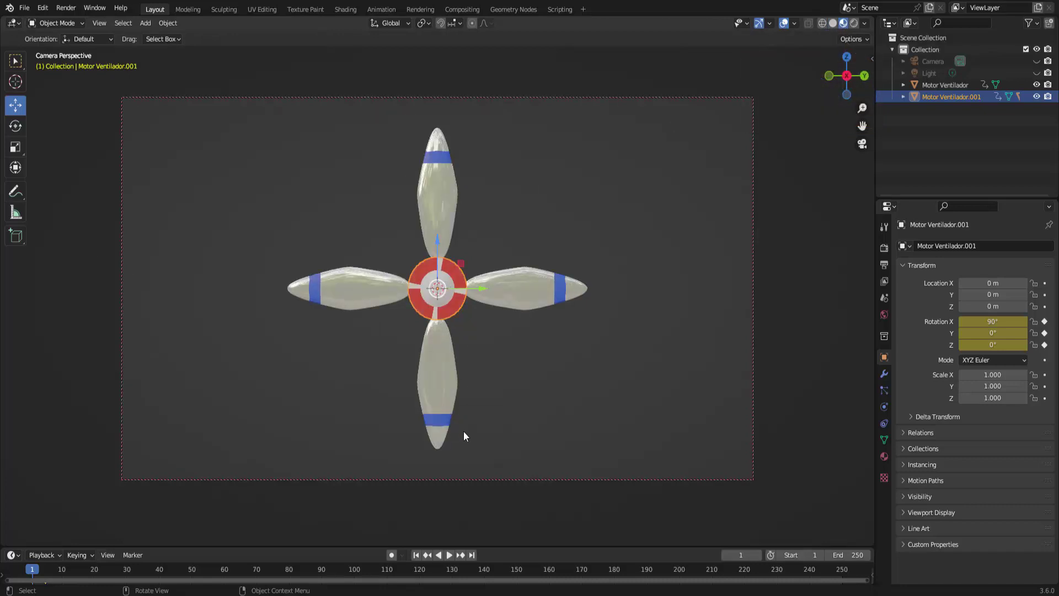
click(449, 554)
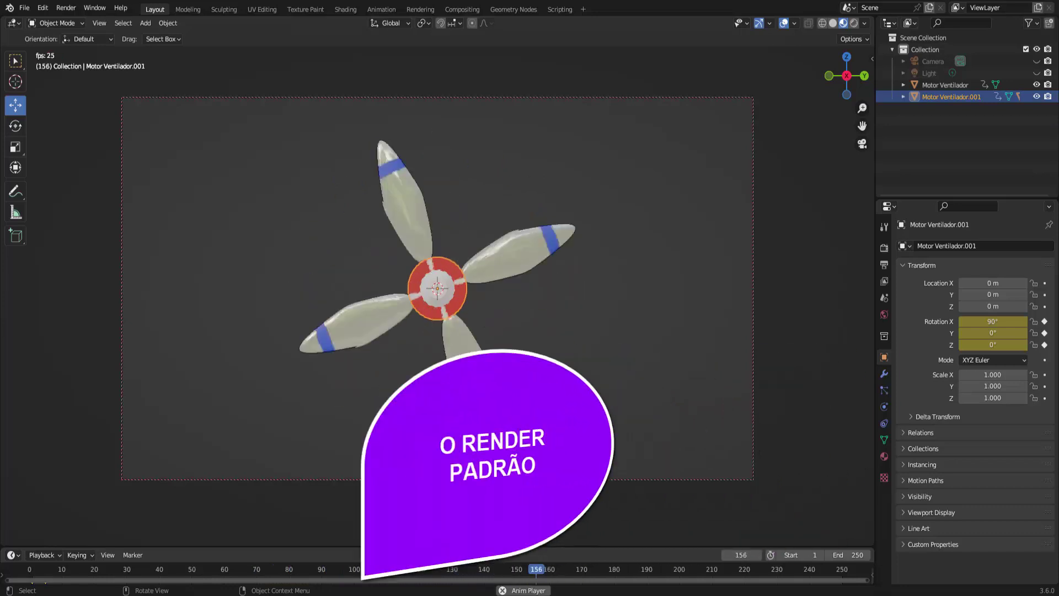
click(448, 555)
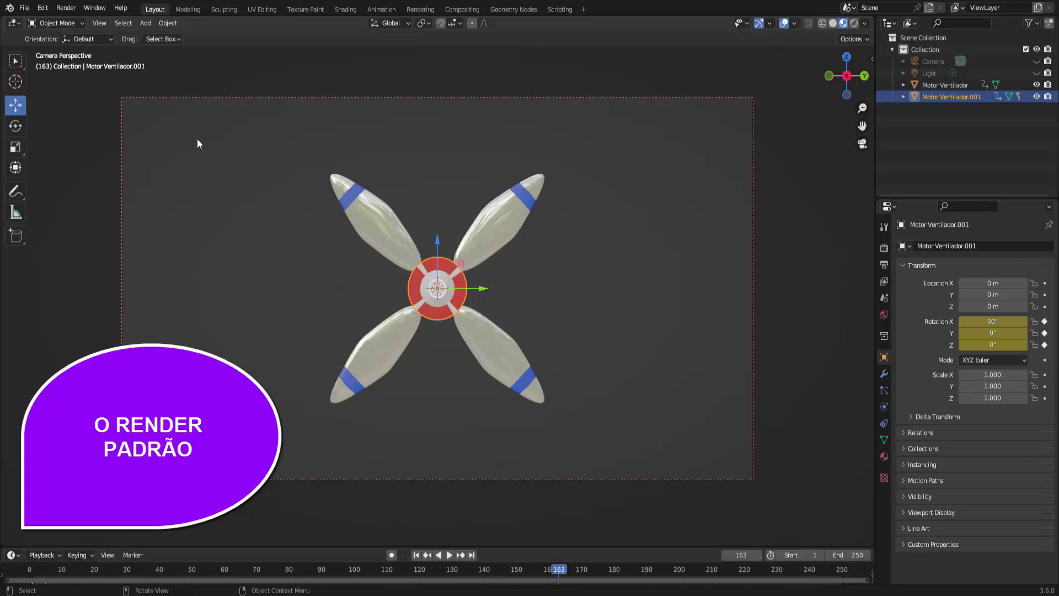
Render frame 163 in Eevee, confirm the blades are sharp, and close the render.
click(65, 8)
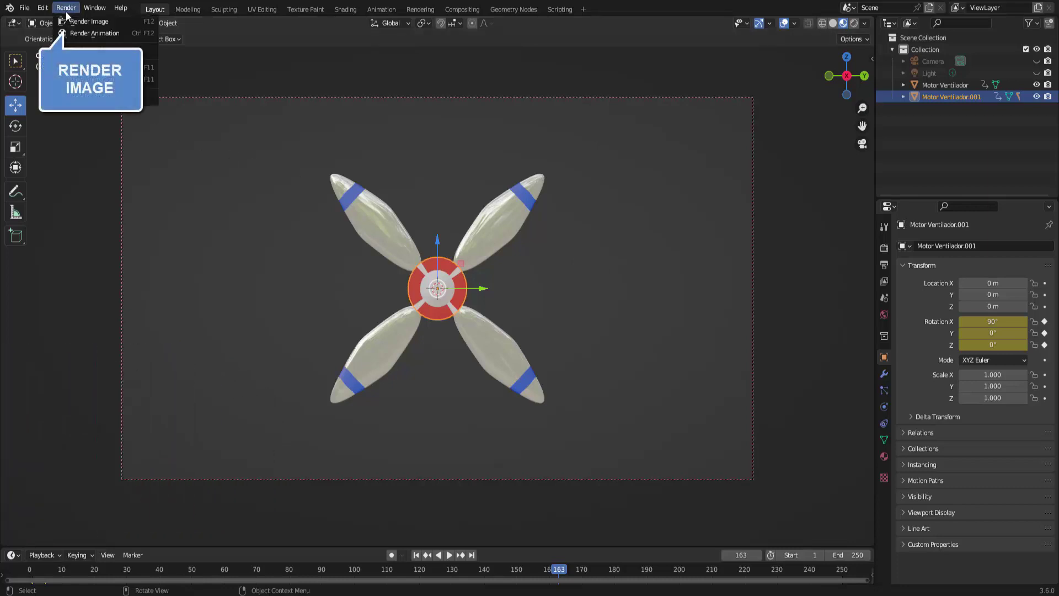
click(76, 22)
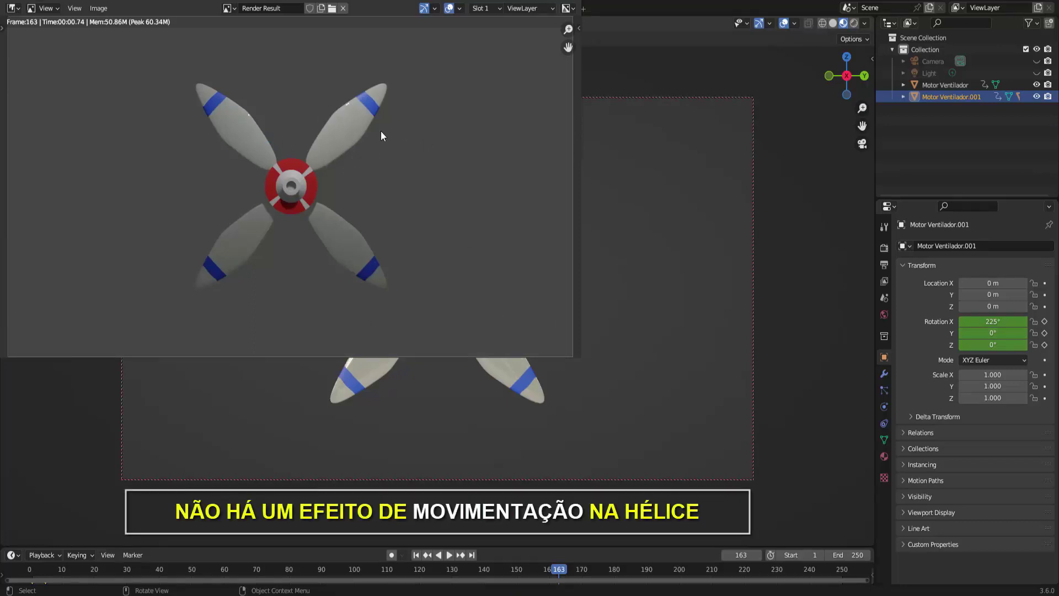
key(Escape)
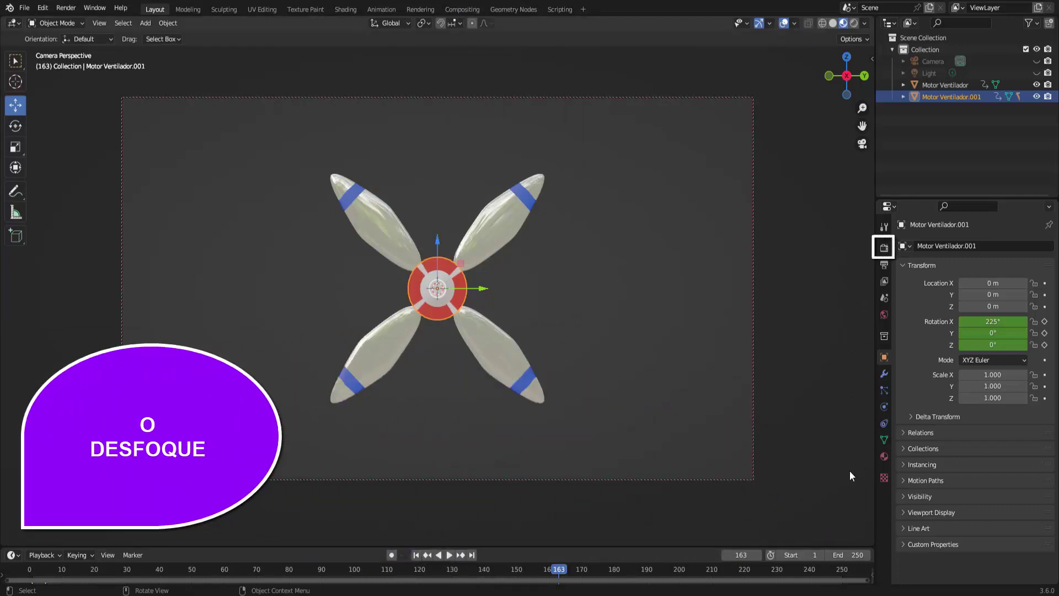
Enable Eevee Motion Blur with a 0.50 shutter and render frame 163.
click(883, 248)
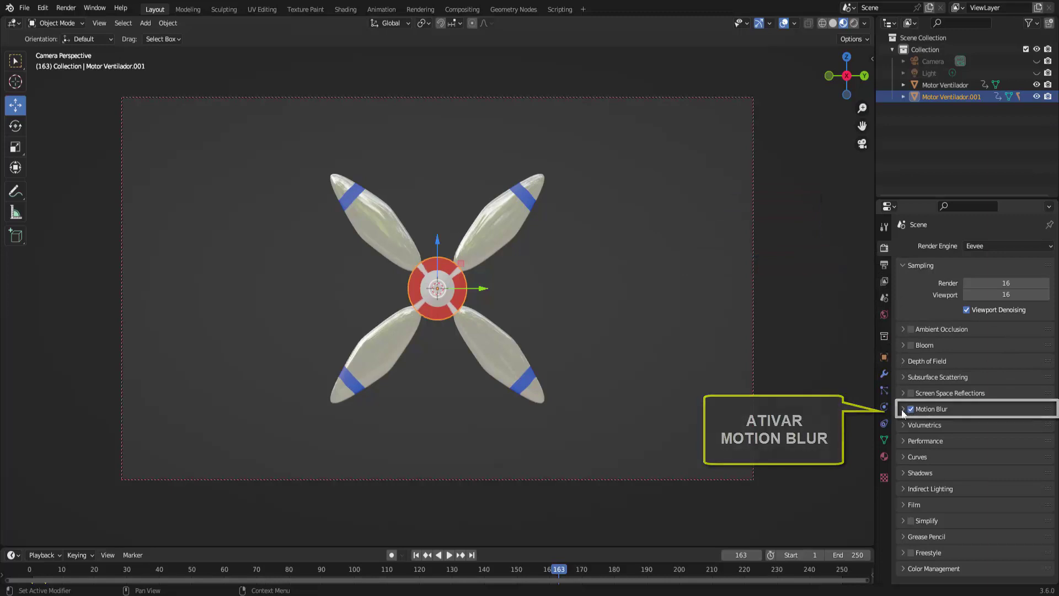
click(905, 409)
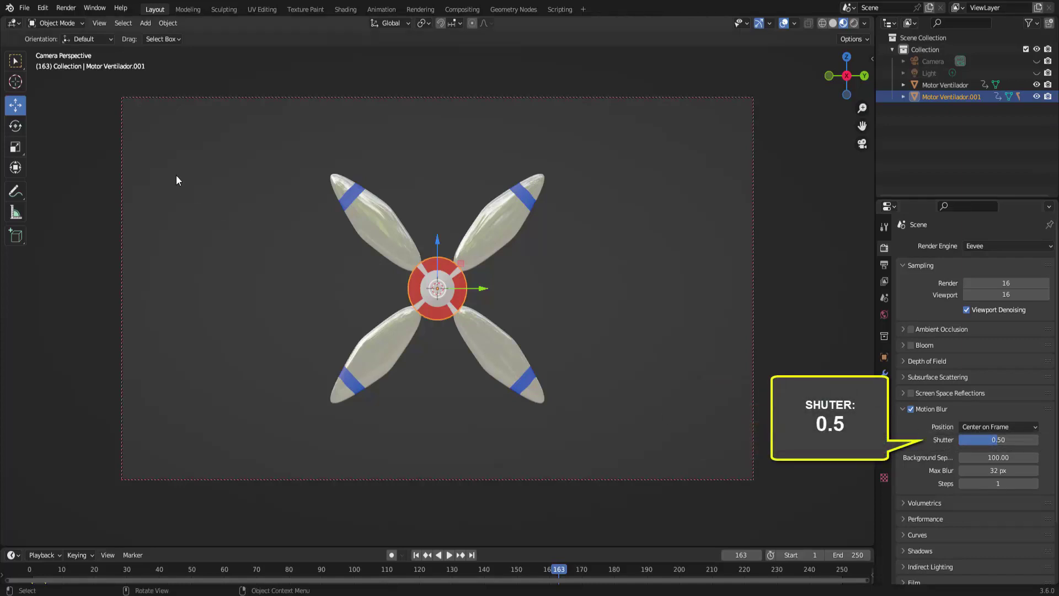
click(65, 8)
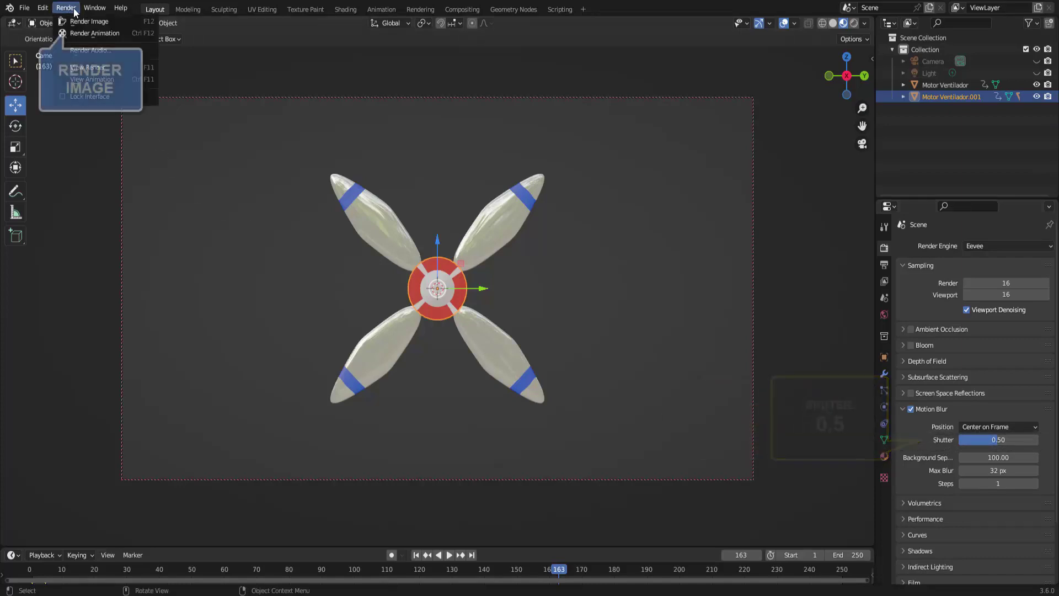
click(88, 21)
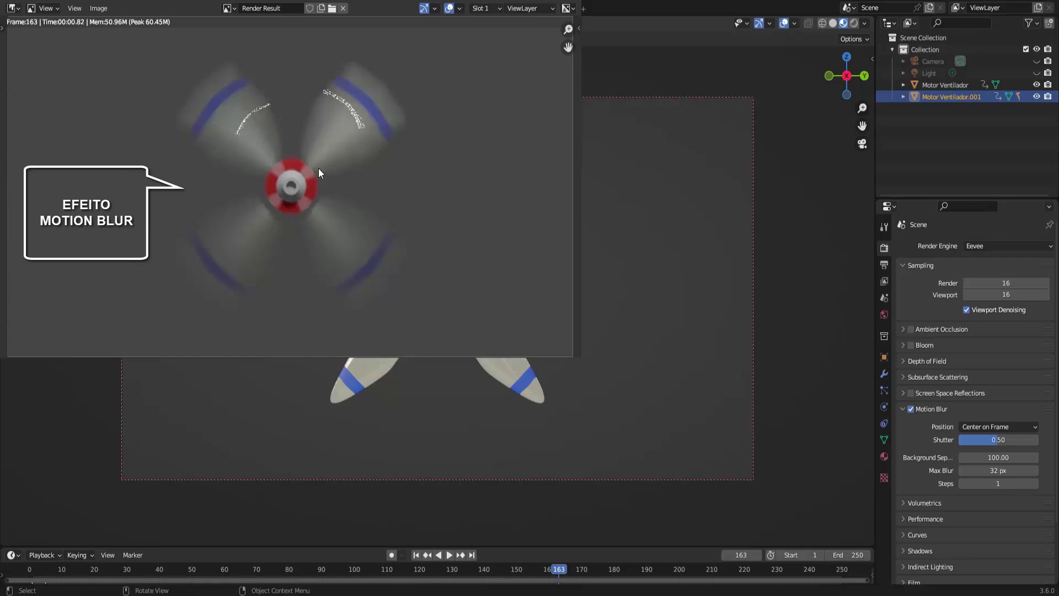
Set the motion blur position to End on Frame and re-render frame 163.
click(998, 426)
click(998, 439)
key(F12)
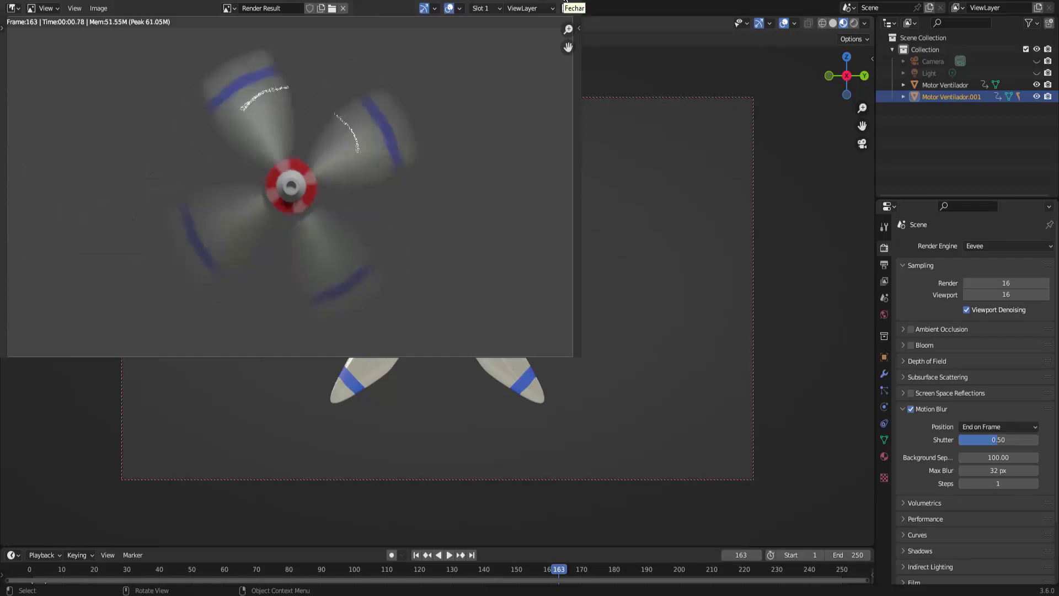
click(565, 1)
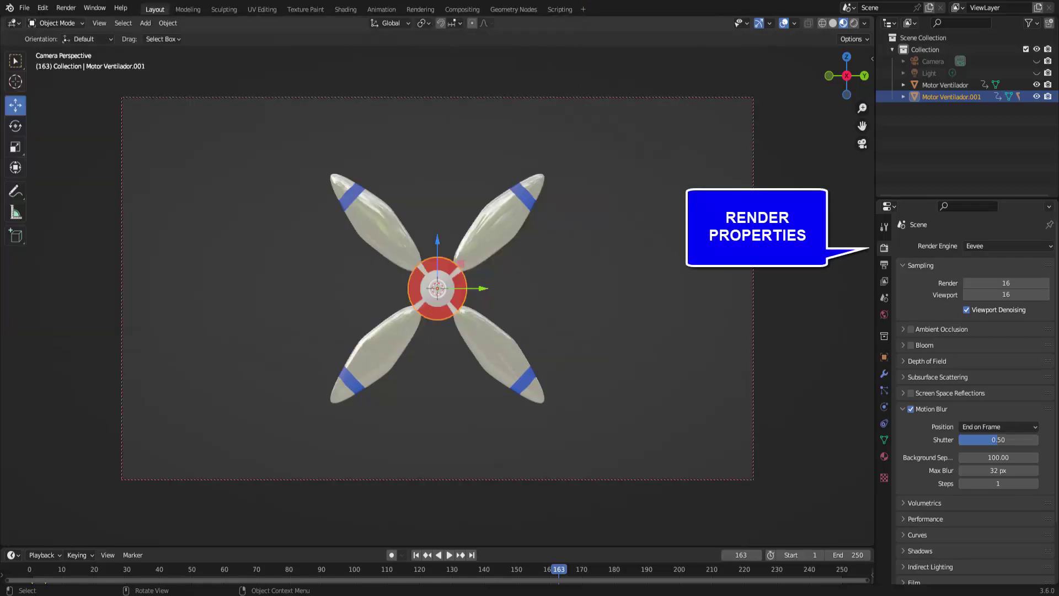
Switch the scene's render engine from Eevee to Cycles.
click(991, 246)
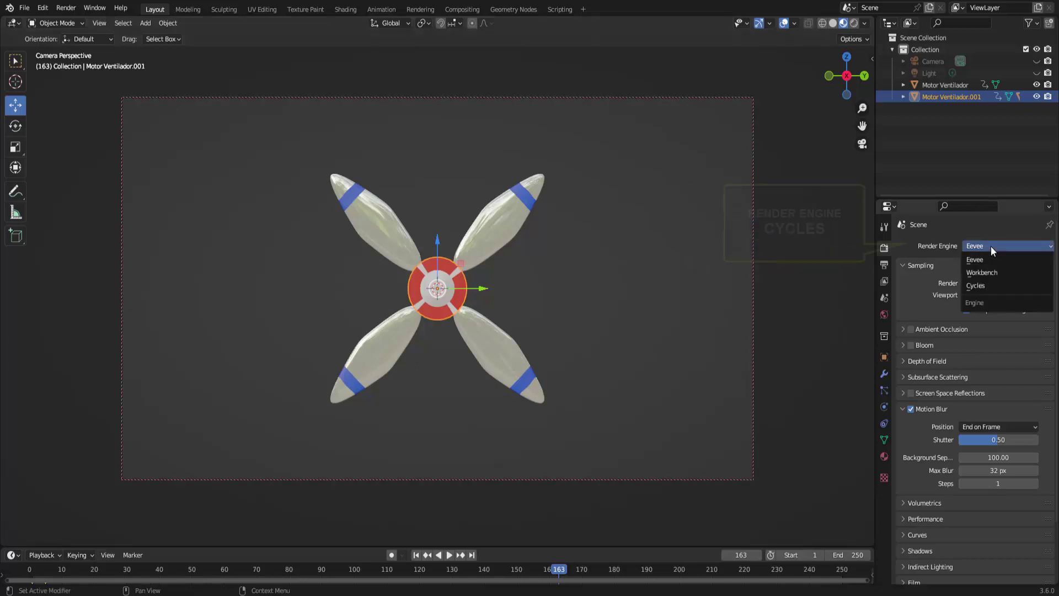
click(985, 283)
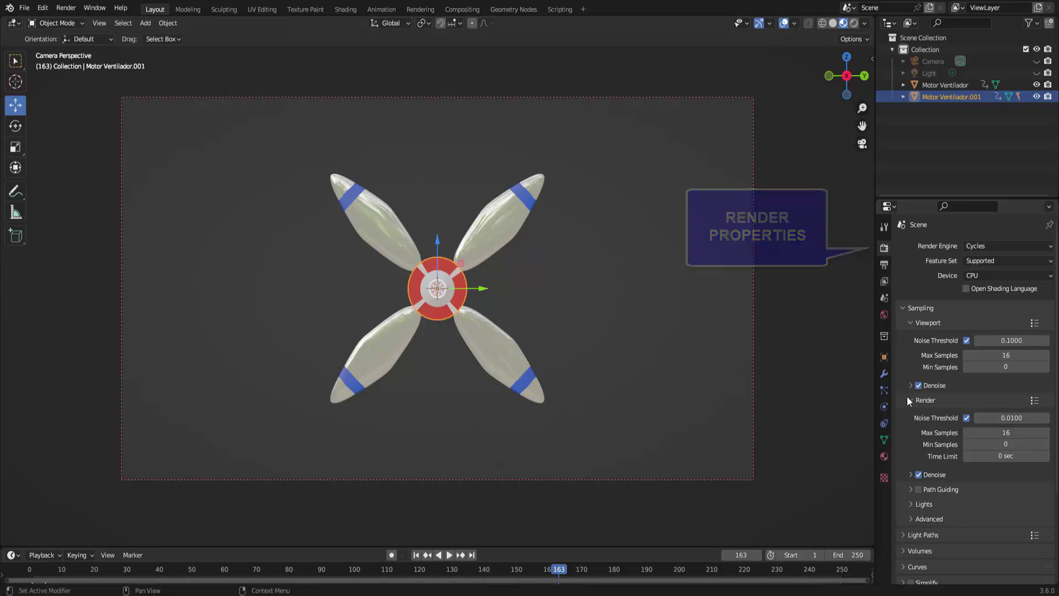
scroll(906, 396, down, 5)
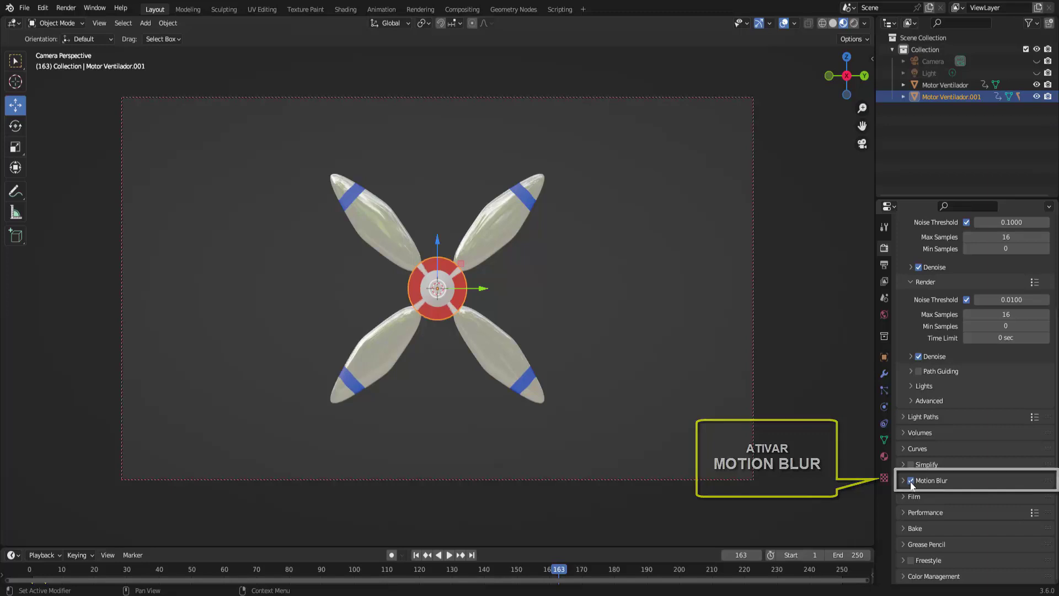
Tick Cycles Motion Blur and render frame 163 with blurred propeller blades.
click(902, 481)
scroll(903, 485, down, 3)
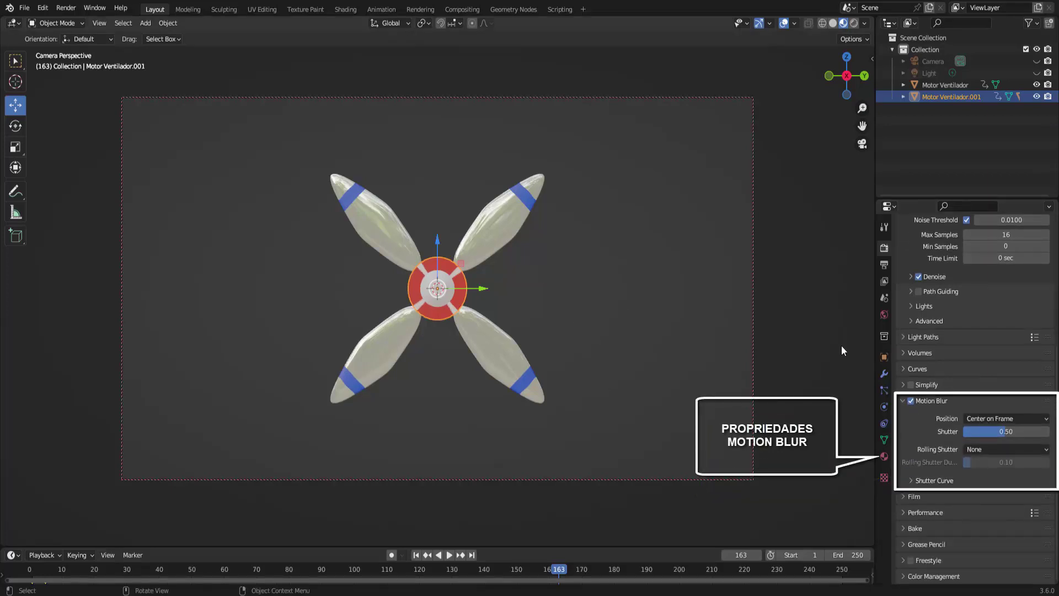
click(65, 8)
click(88, 21)
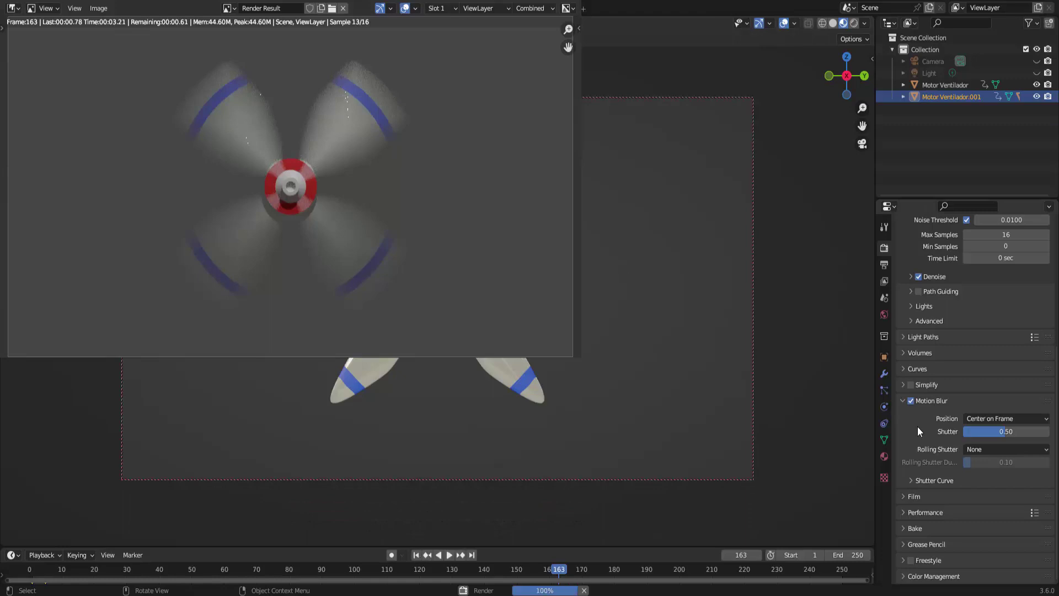
Set Cycles motion blur Position to End on Frame and Rolling Shutter to Top-Bottom.
click(987, 417)
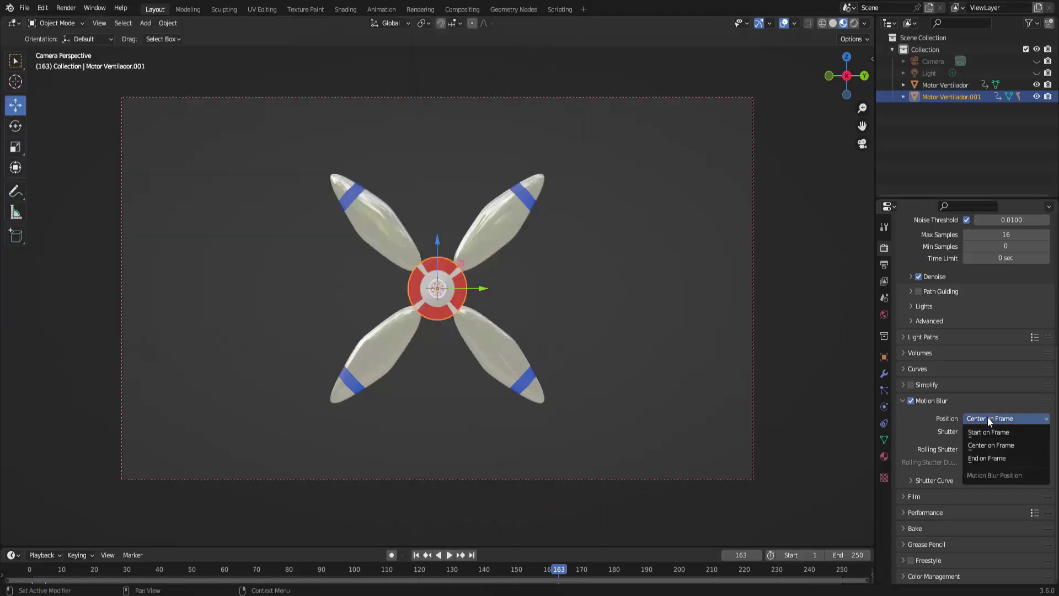
click(987, 457)
click(995, 449)
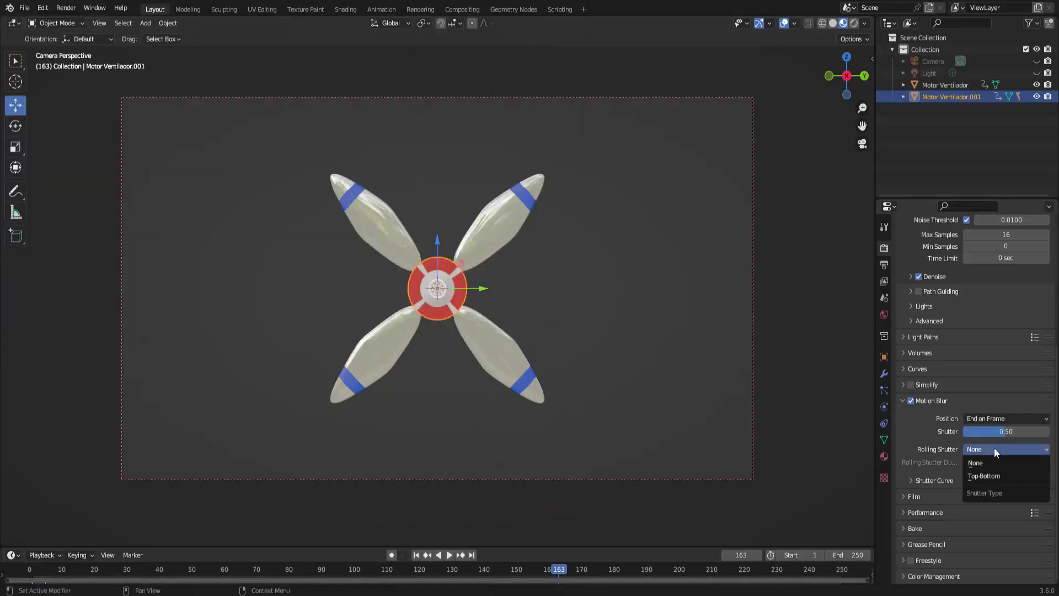
click(986, 476)
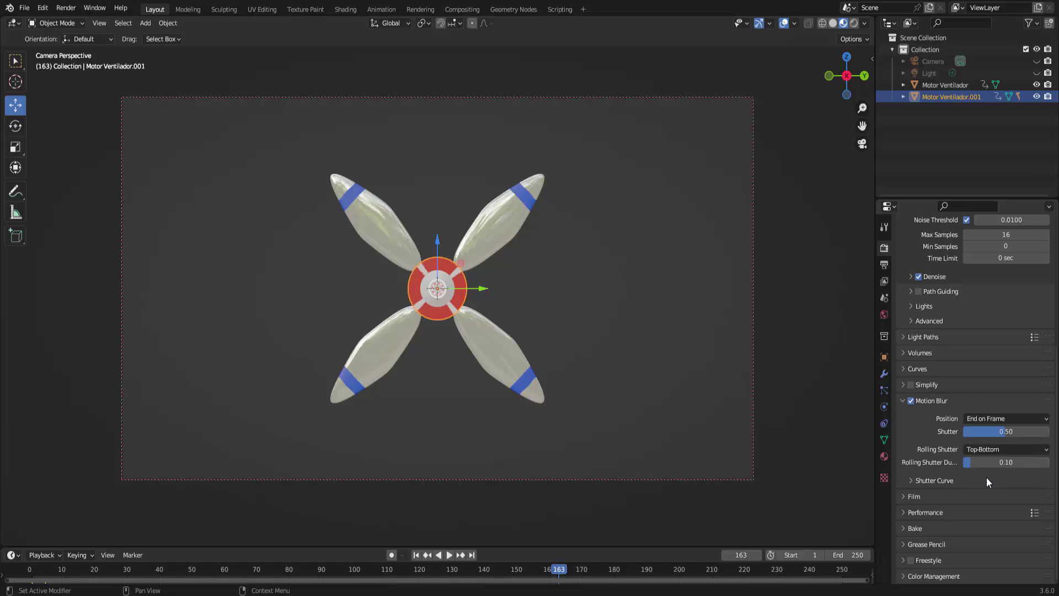
Render frame 163 with the Top-Bottom rolling shutter, then set Rolling Shutter back to None.
click(66, 7)
click(79, 22)
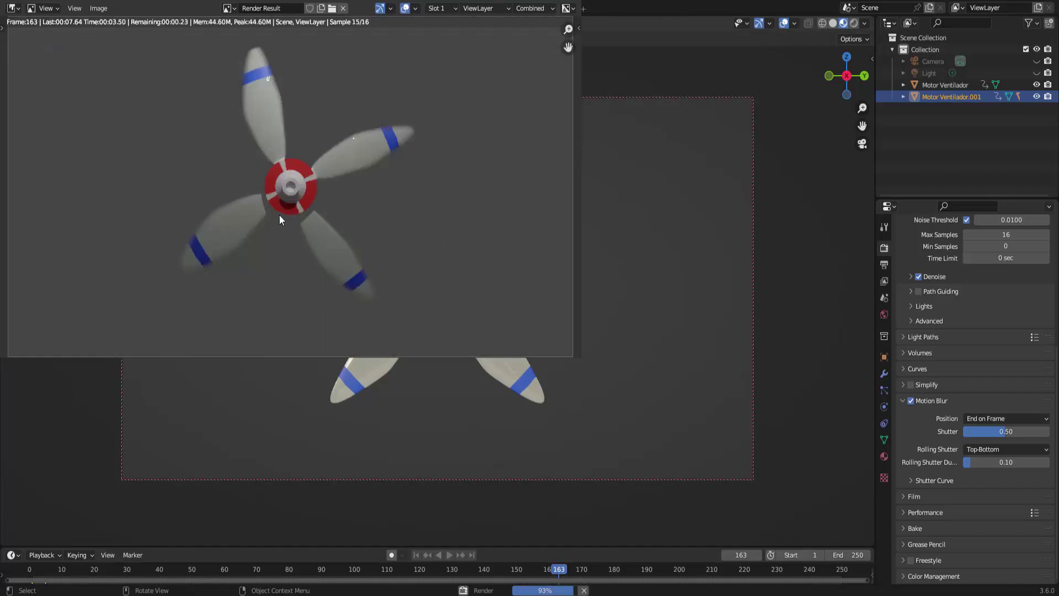
click(983, 448)
click(980, 458)
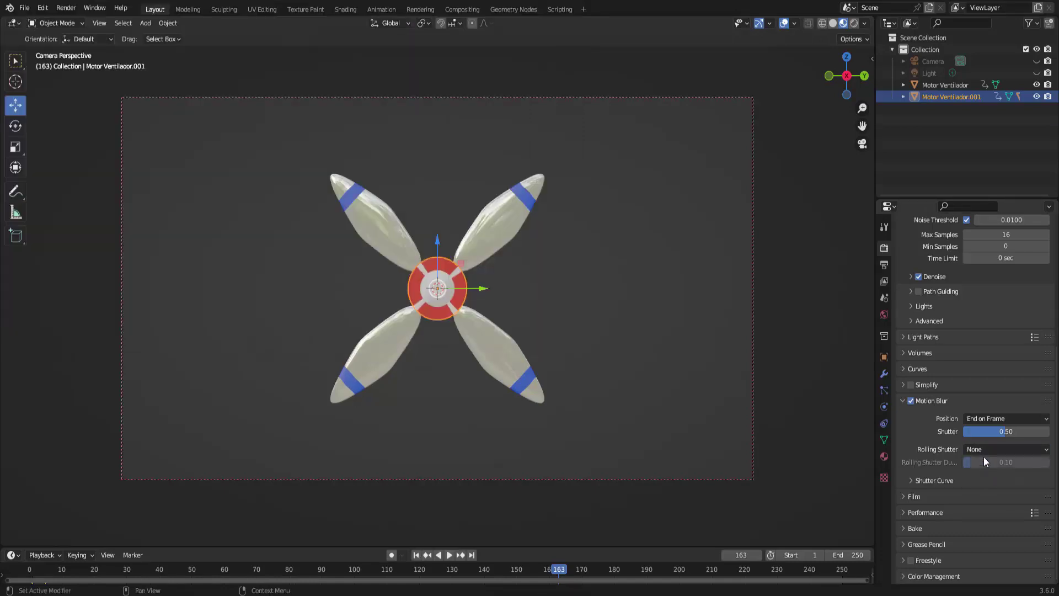
Render frame 163 again with motion blur, then switch Cycles motion blur off.
key(F12)
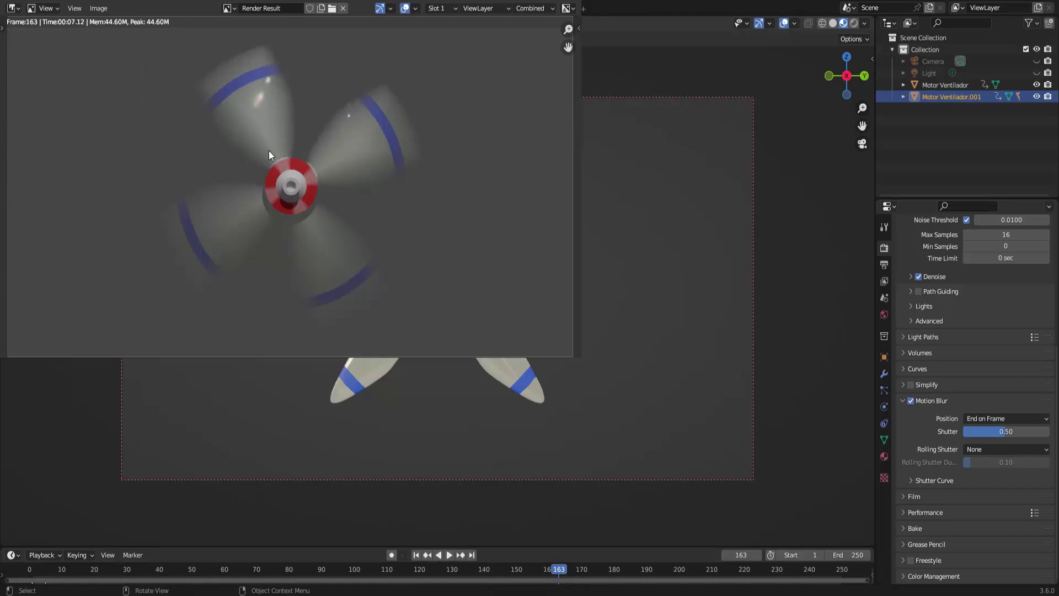
key(Escape)
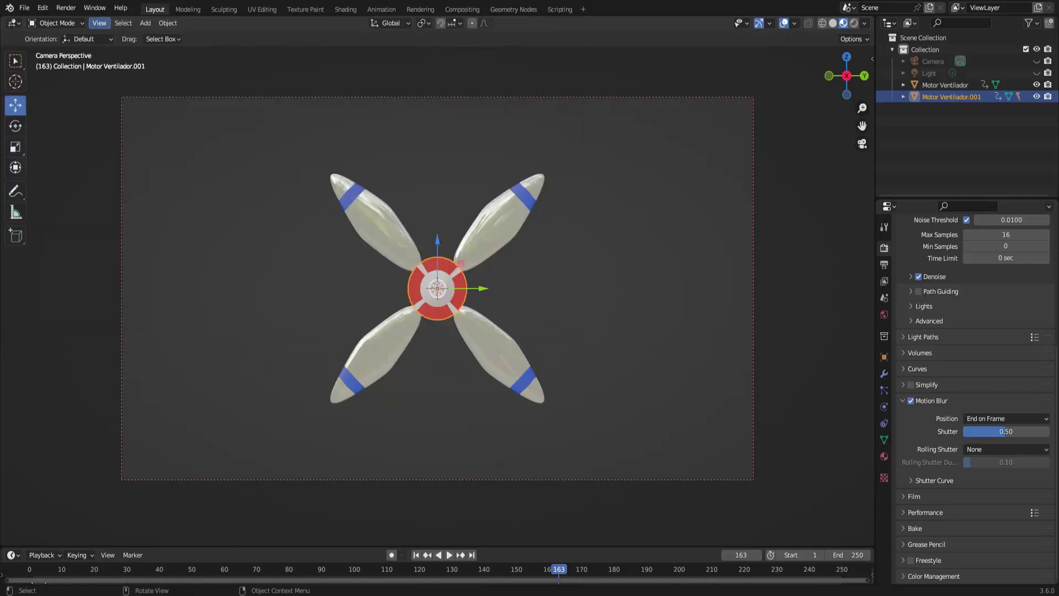
click(910, 401)
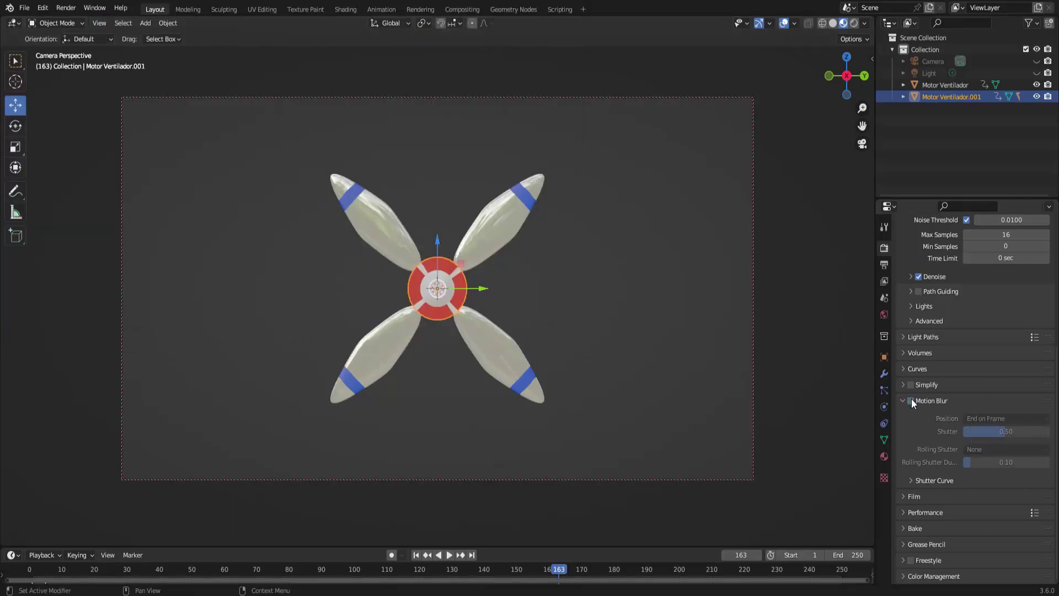
Render frame 163 without motion blur to see sharp, unblurred blades.
click(66, 8)
click(78, 26)
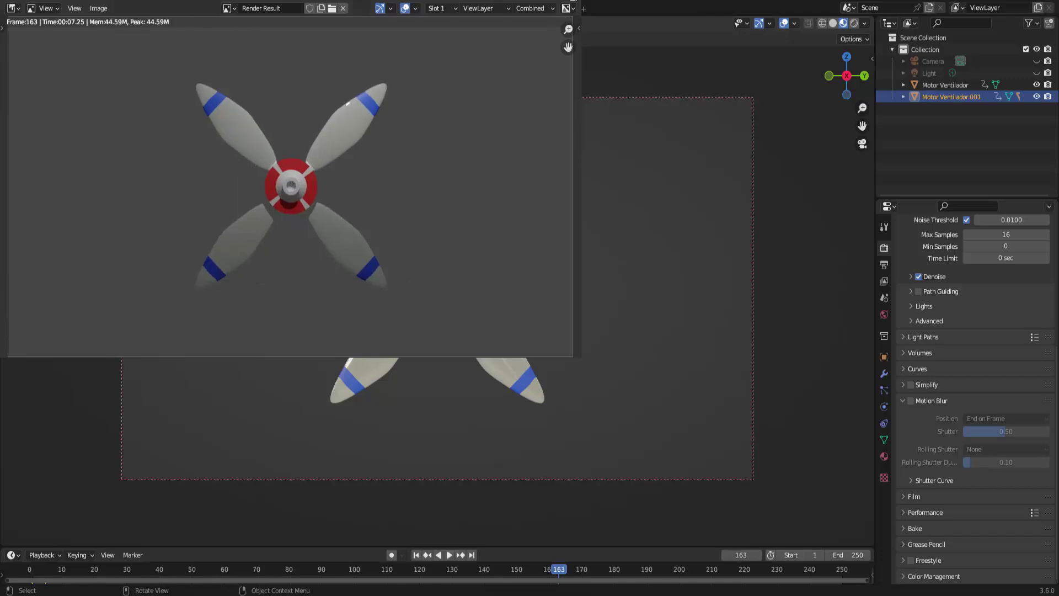
key(Escape)
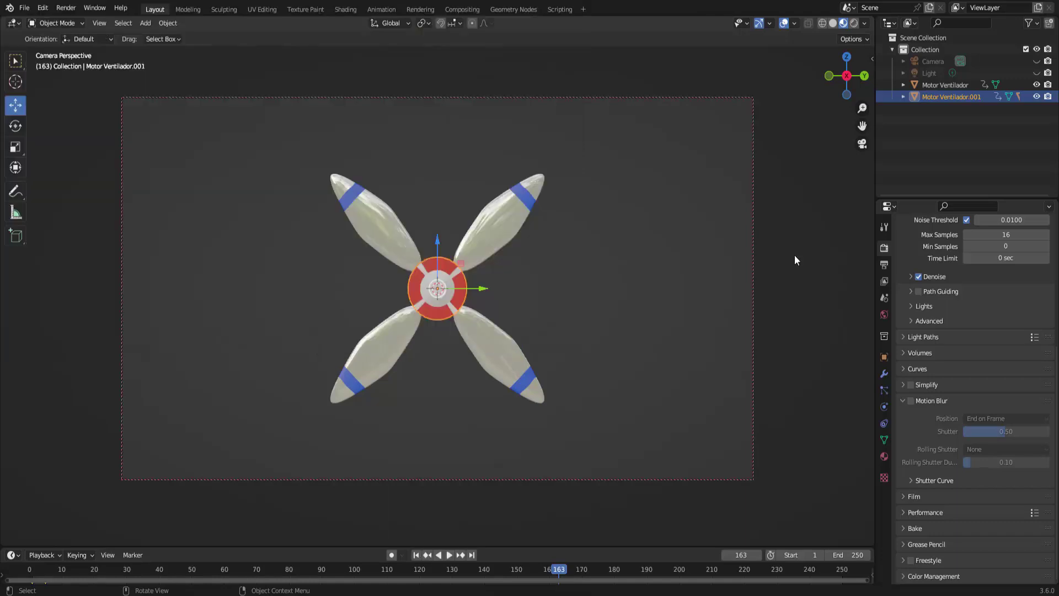